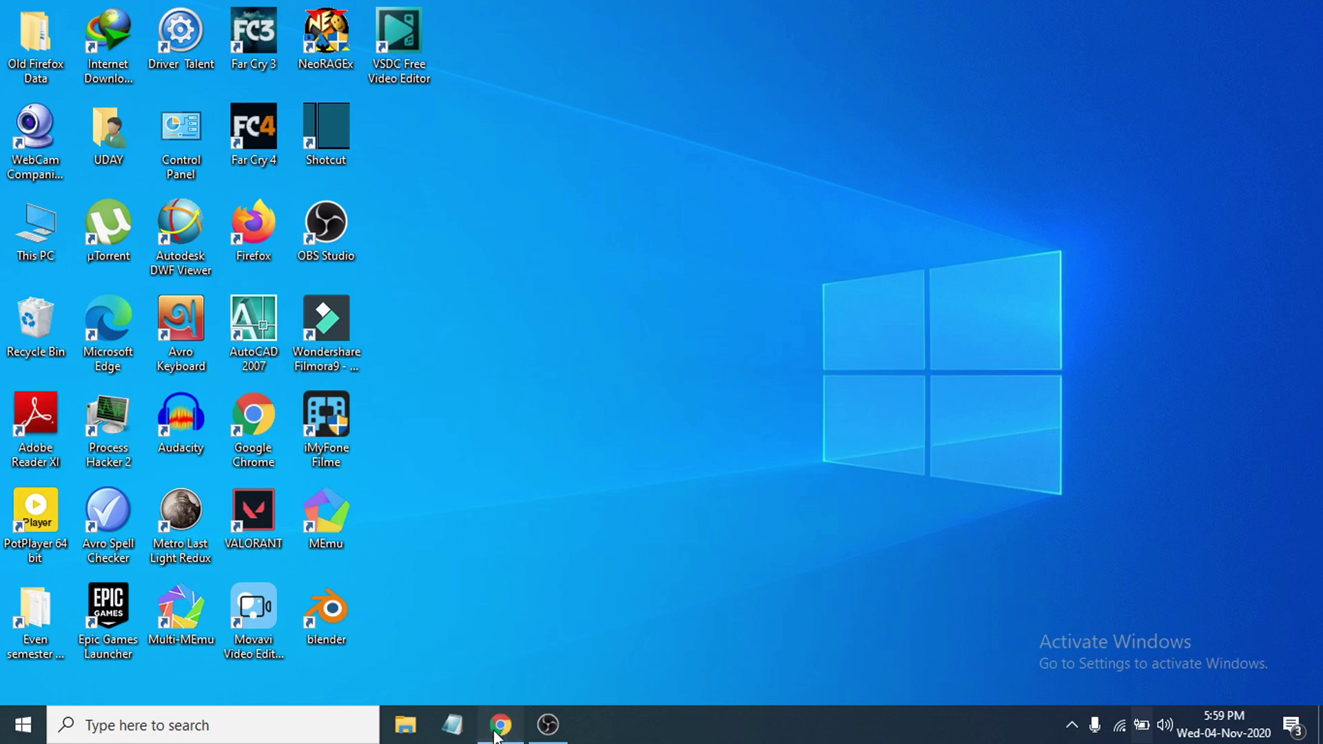
- Search Google for 'streamlabs' in Chrome by typing 'stream' and picking the suggestion
click(501, 724)
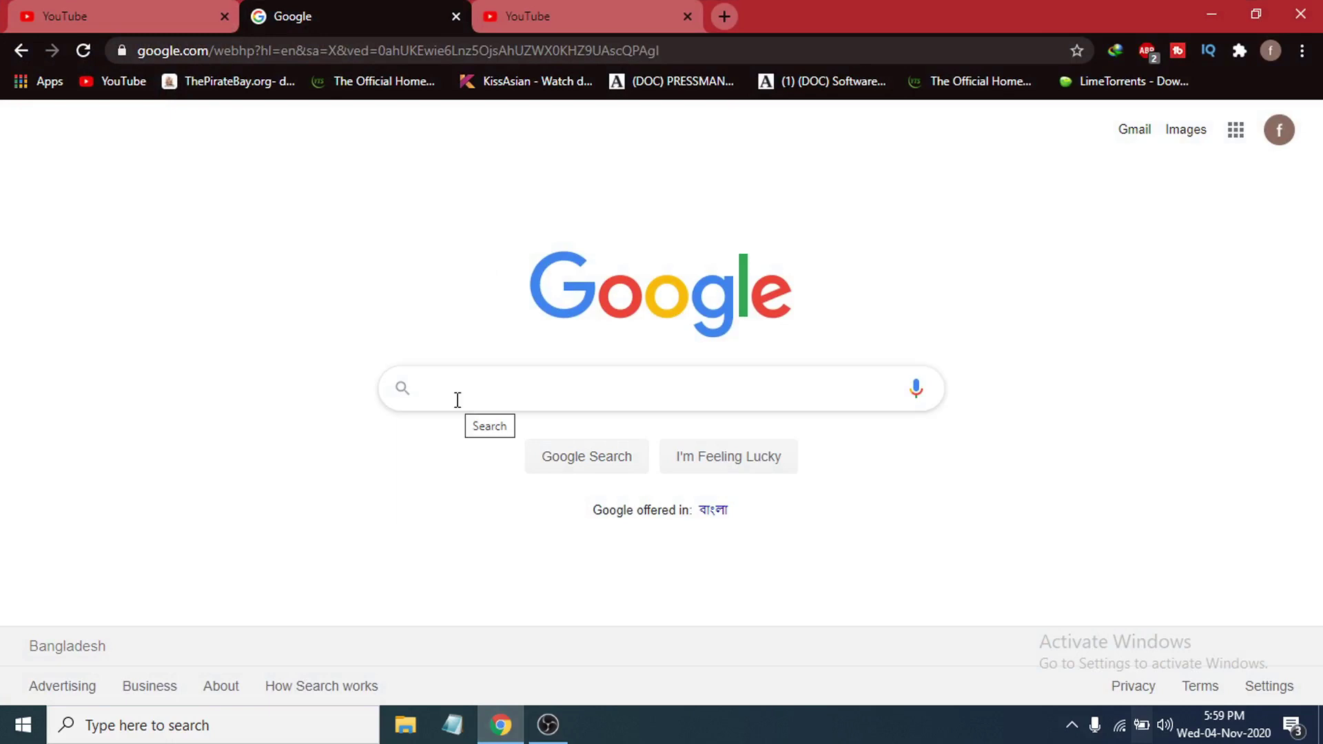
text(stream)
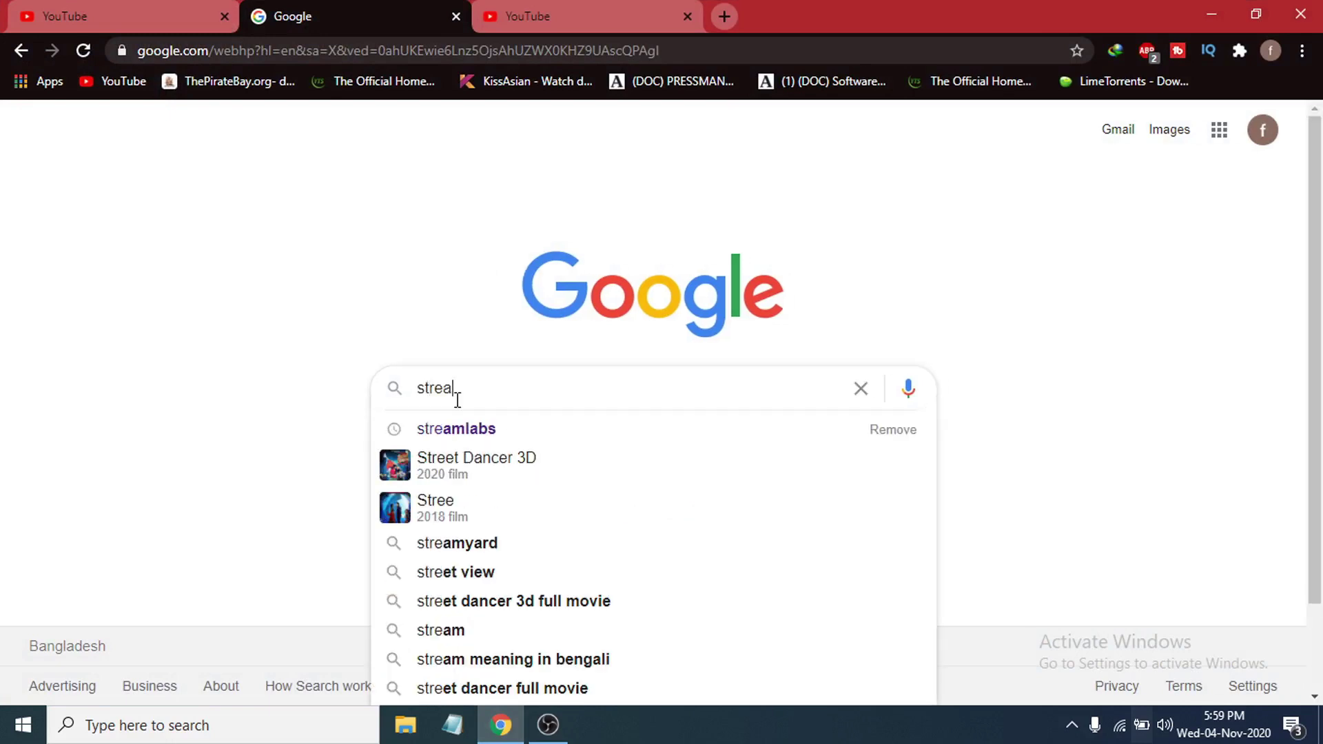
click(473, 430)
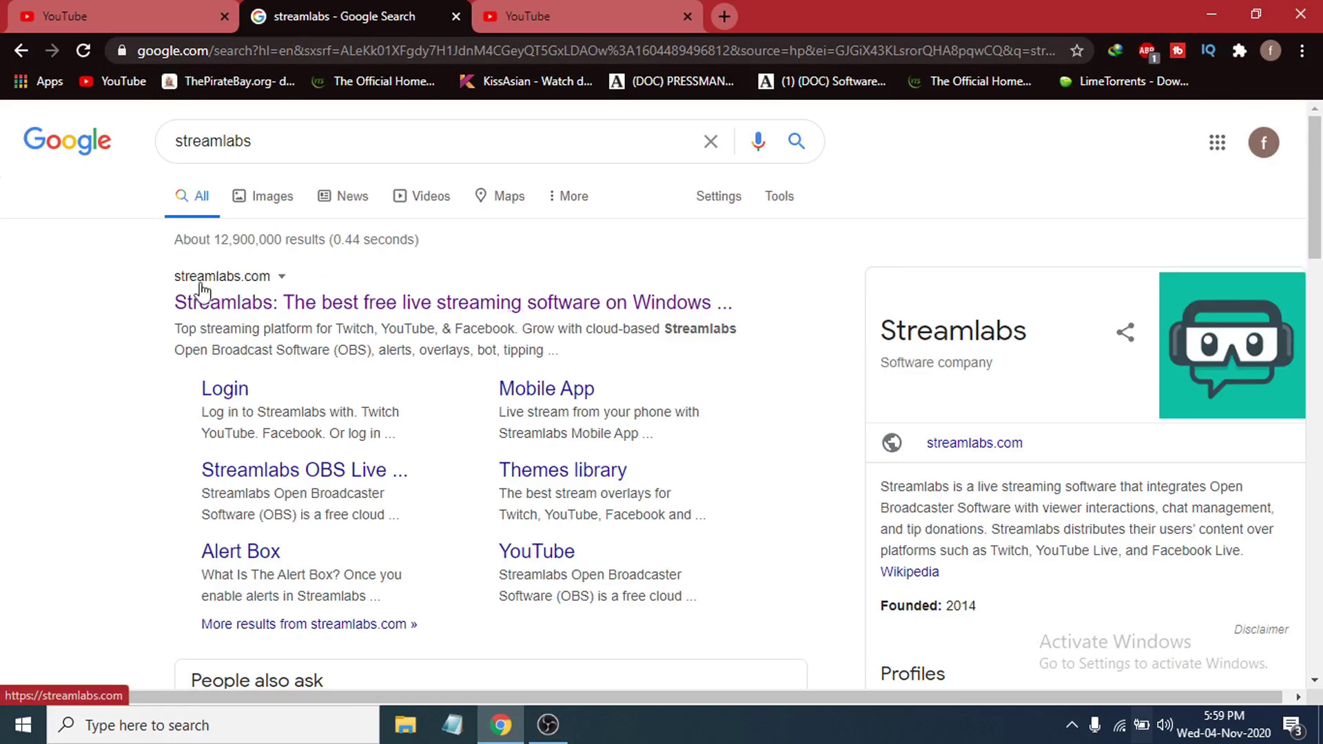
- Open streamlabs.com, start the Download Streamlabs installer download, then minimize Chrome
click(306, 308)
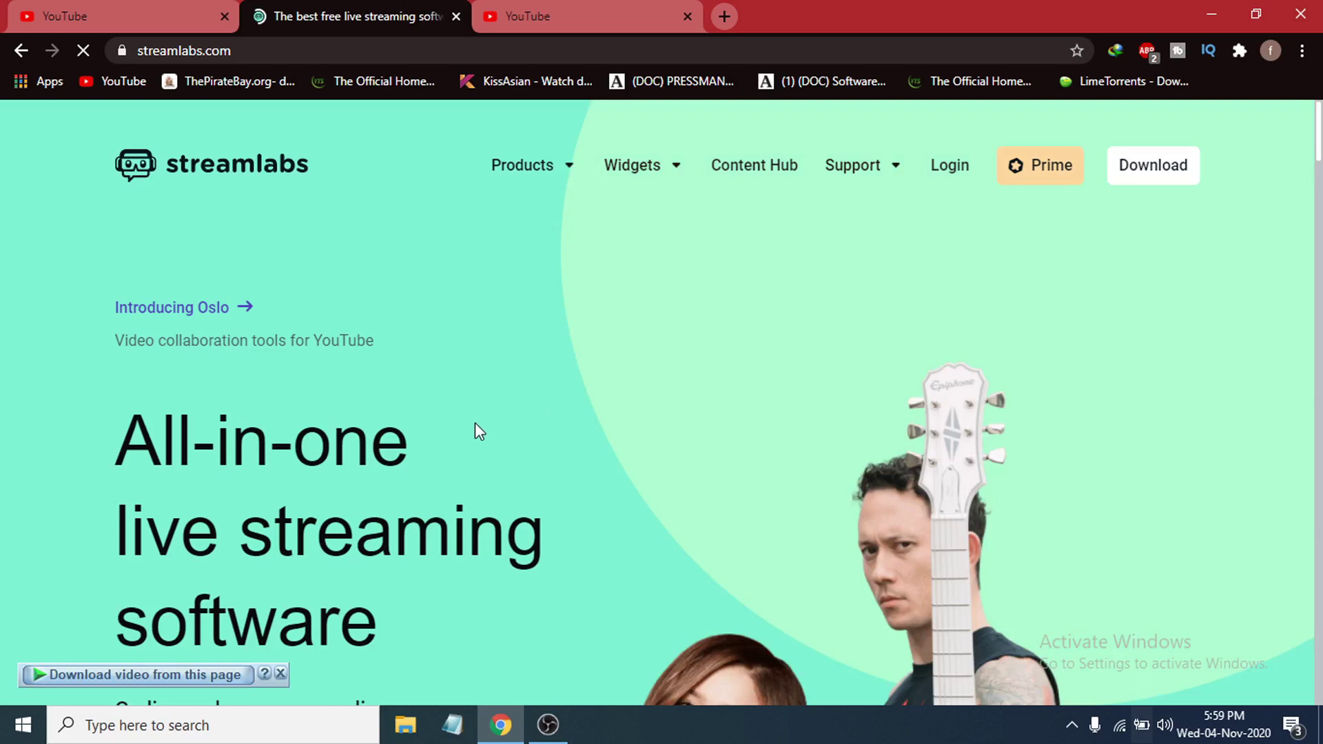
scroll(503, 429, down, 3)
scroll(504, 431, up, 3)
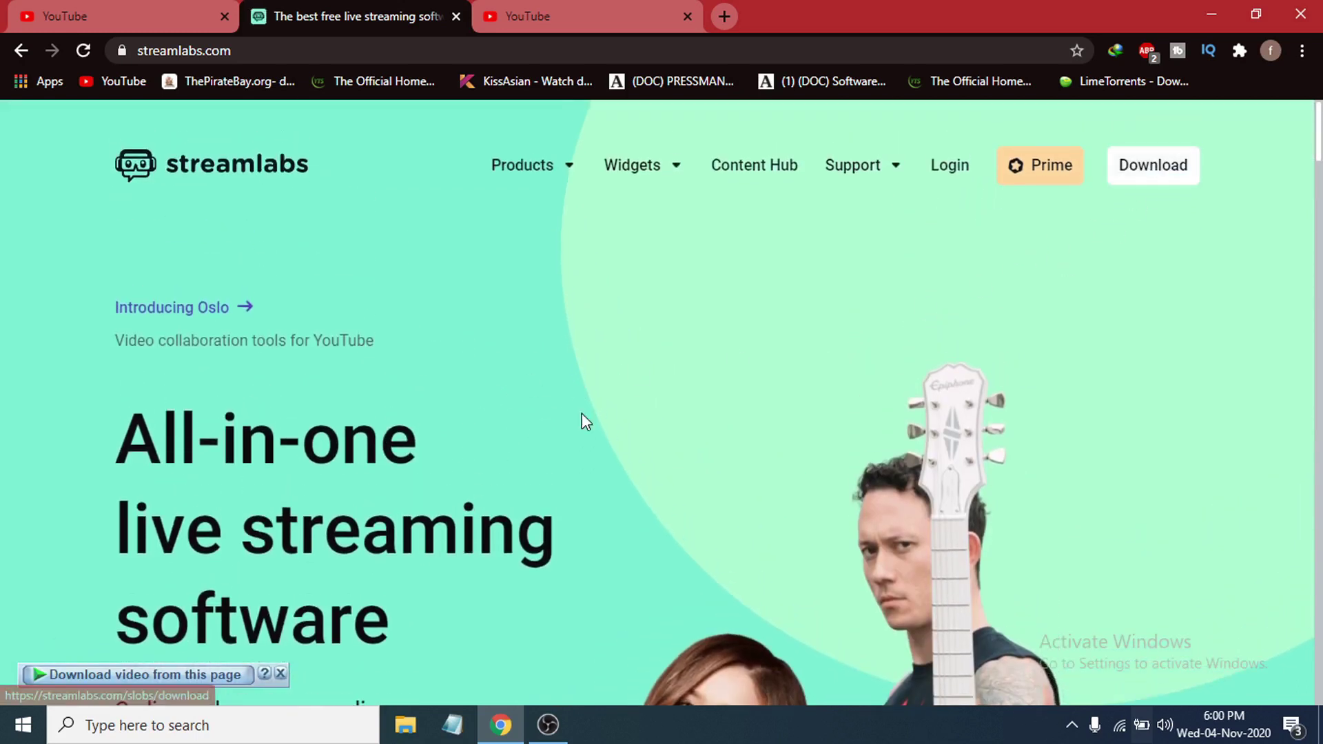
scroll(542, 413, down, 1)
scroll(542, 413, down, 6)
scroll(482, 380, up, 2)
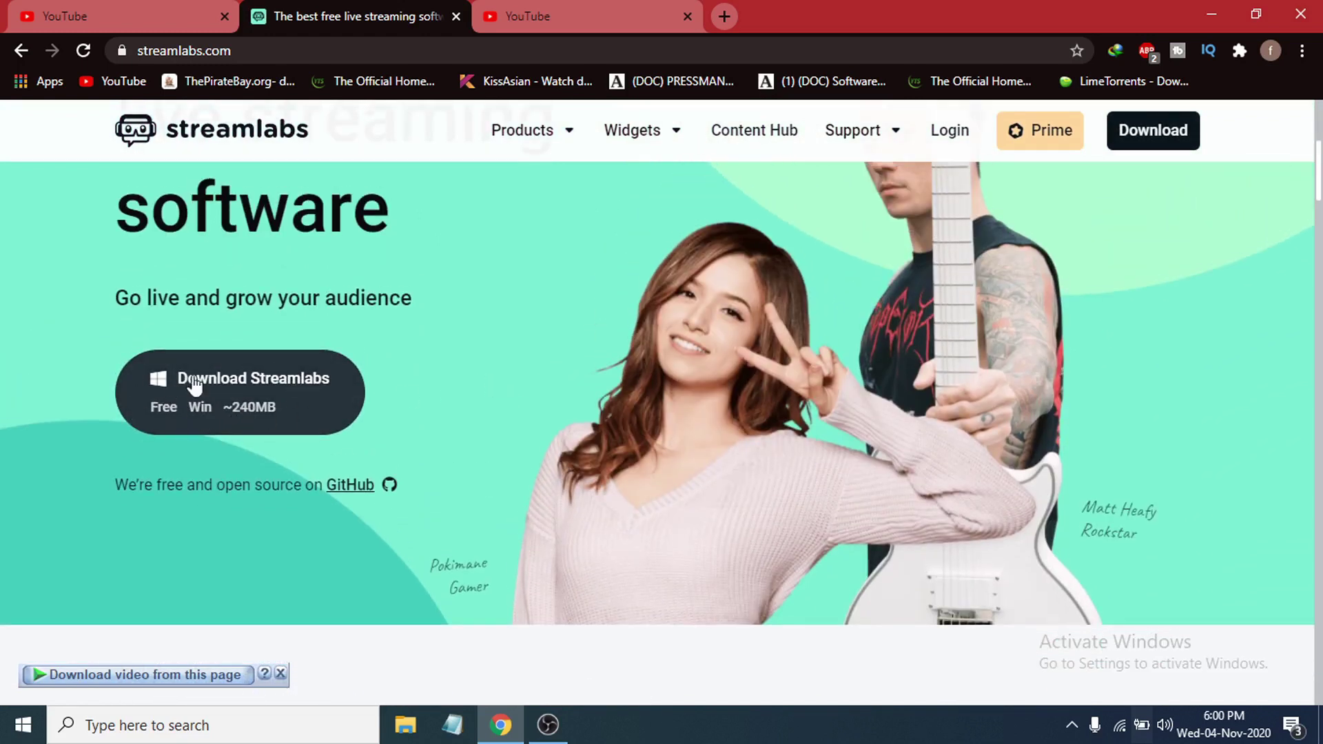
click(198, 426)
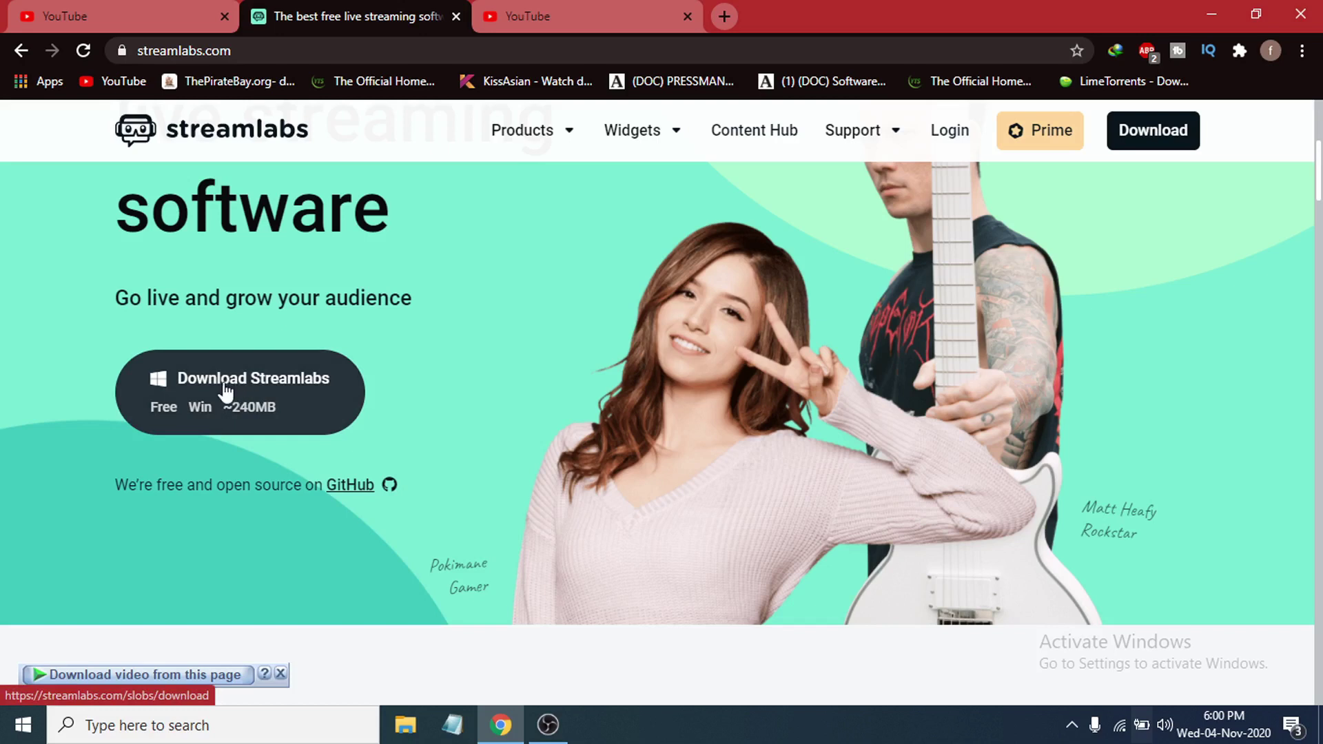
click(1205, 8)
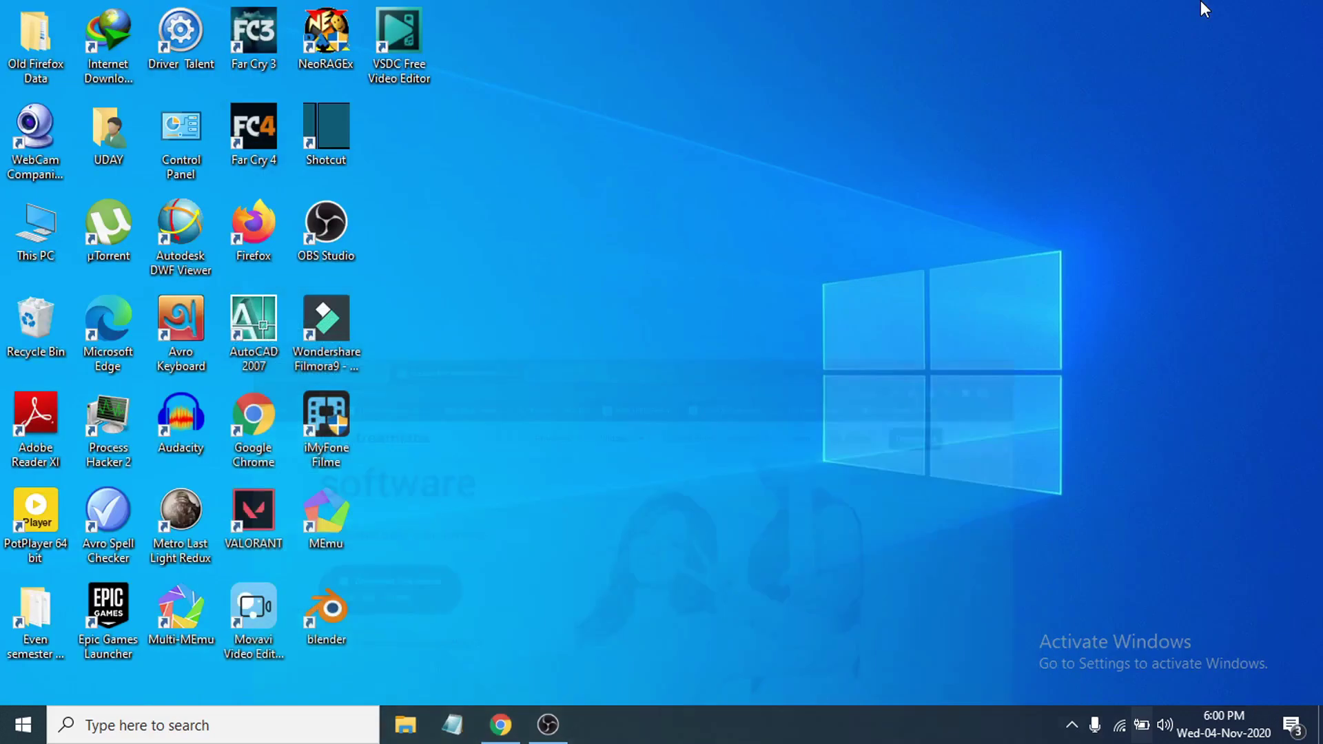
right_click(24, 235)
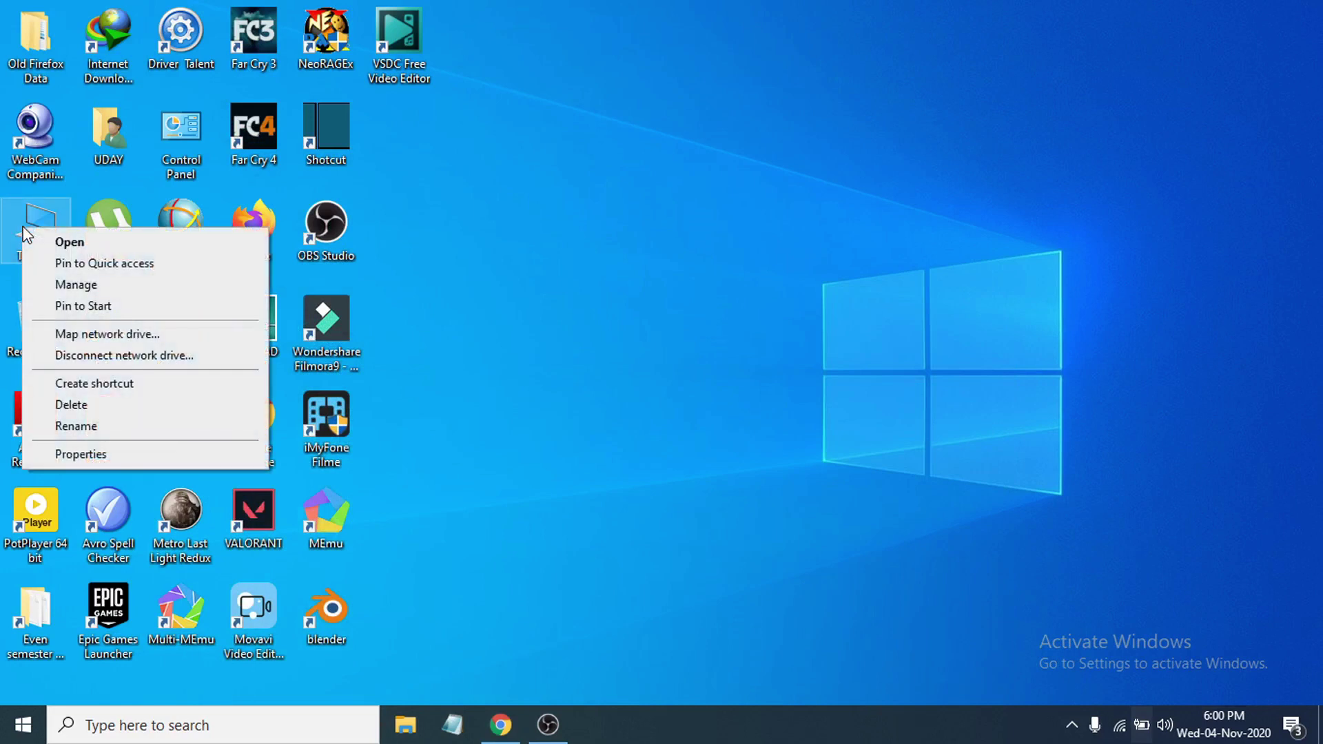
click(97, 455)
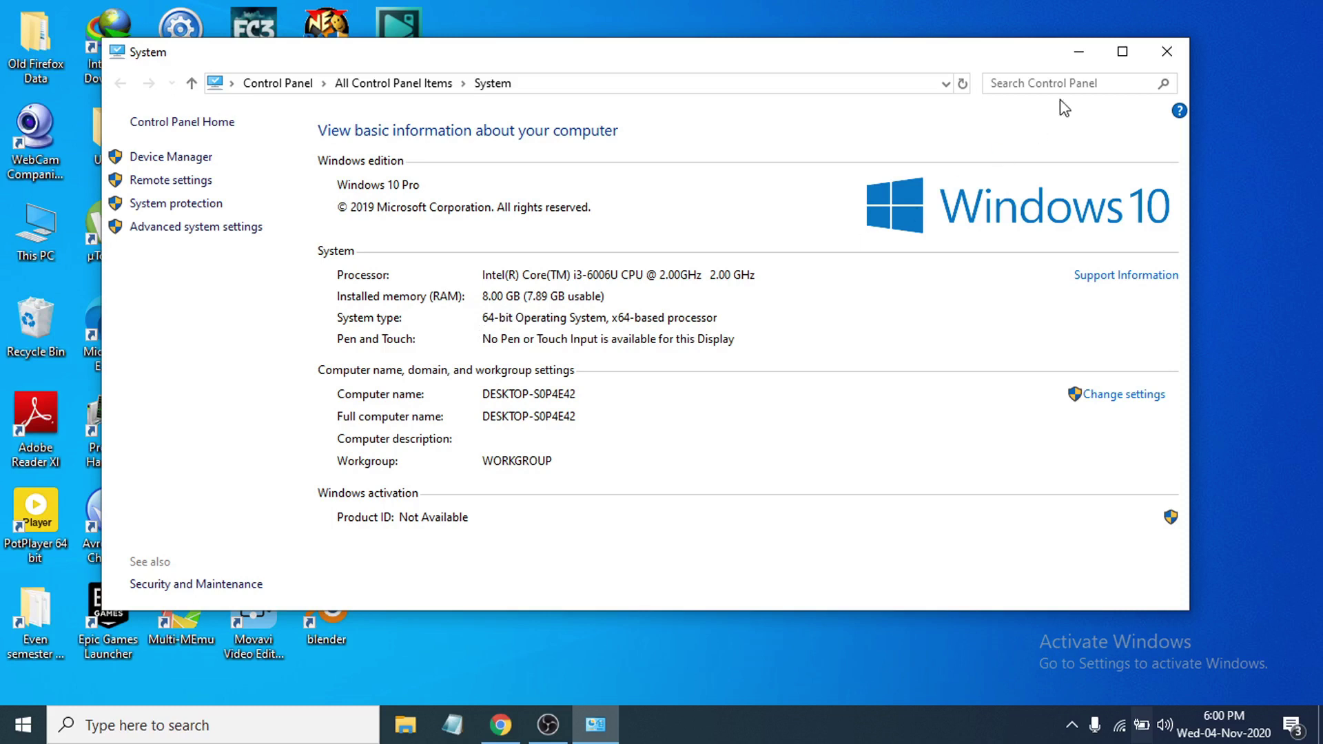
click(1078, 55)
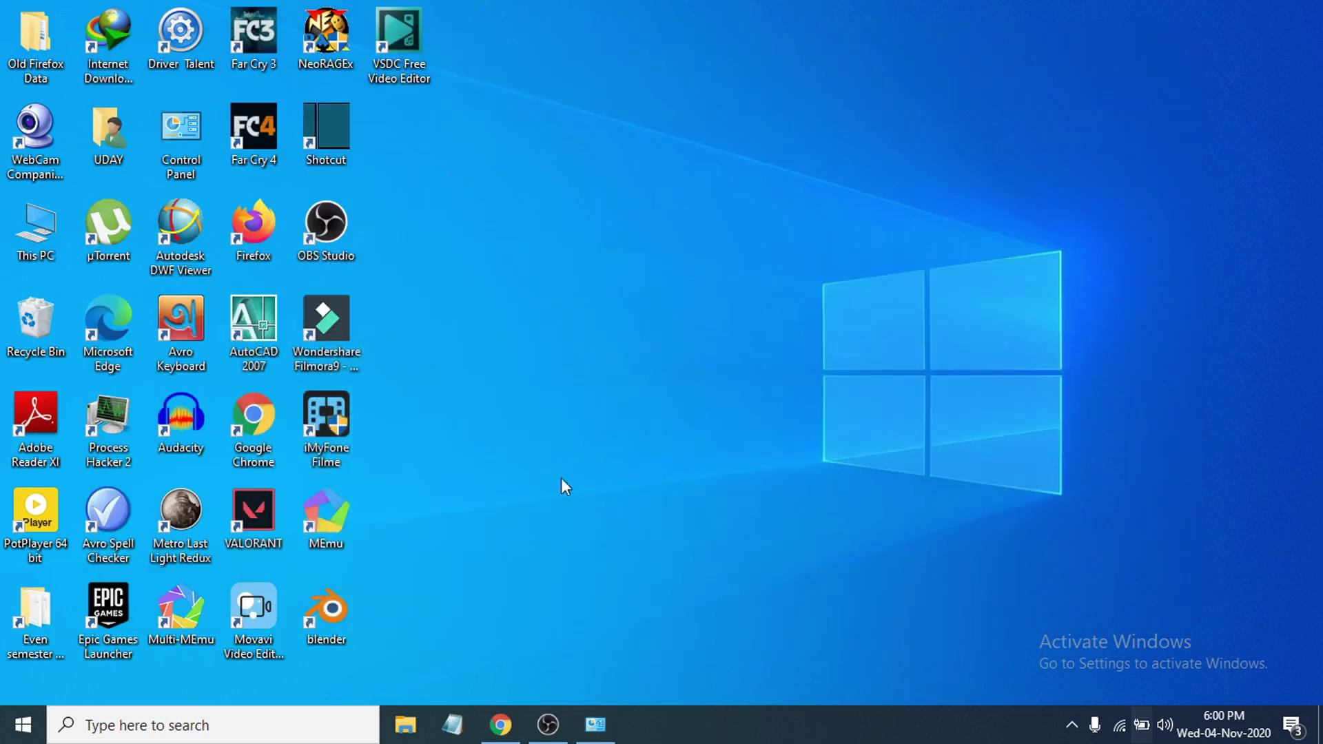
- Download the 223.33 MB Streamlabs OBS 0.25.0 installer via IDM into Downloads\Programs and open its folder
click(500, 724)
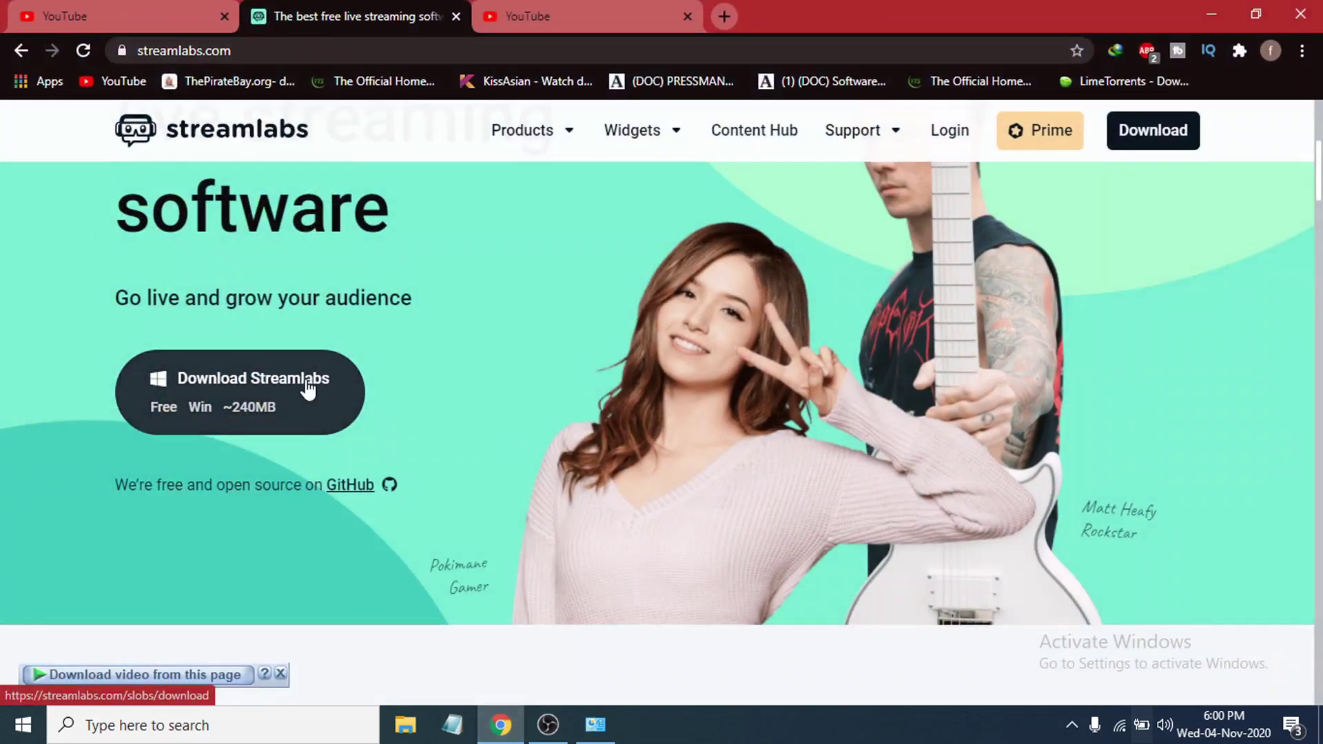
click(222, 404)
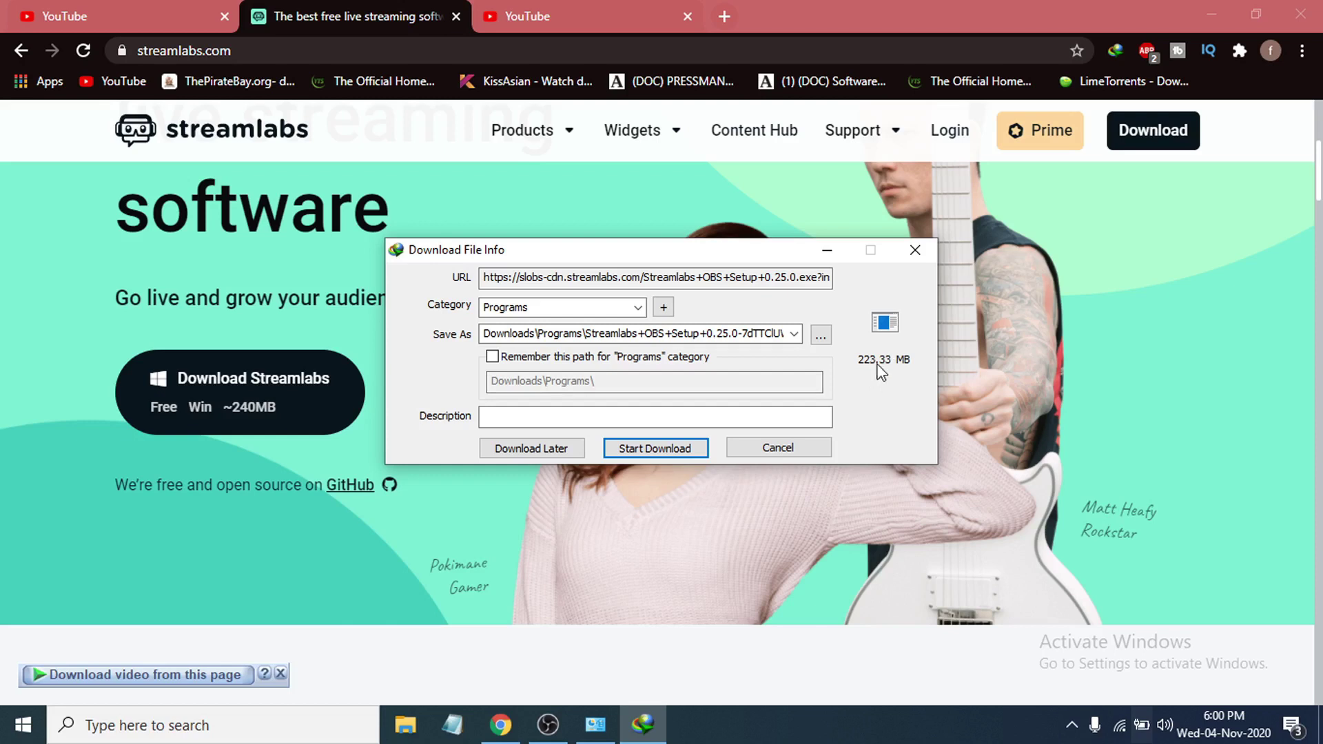
click(672, 454)
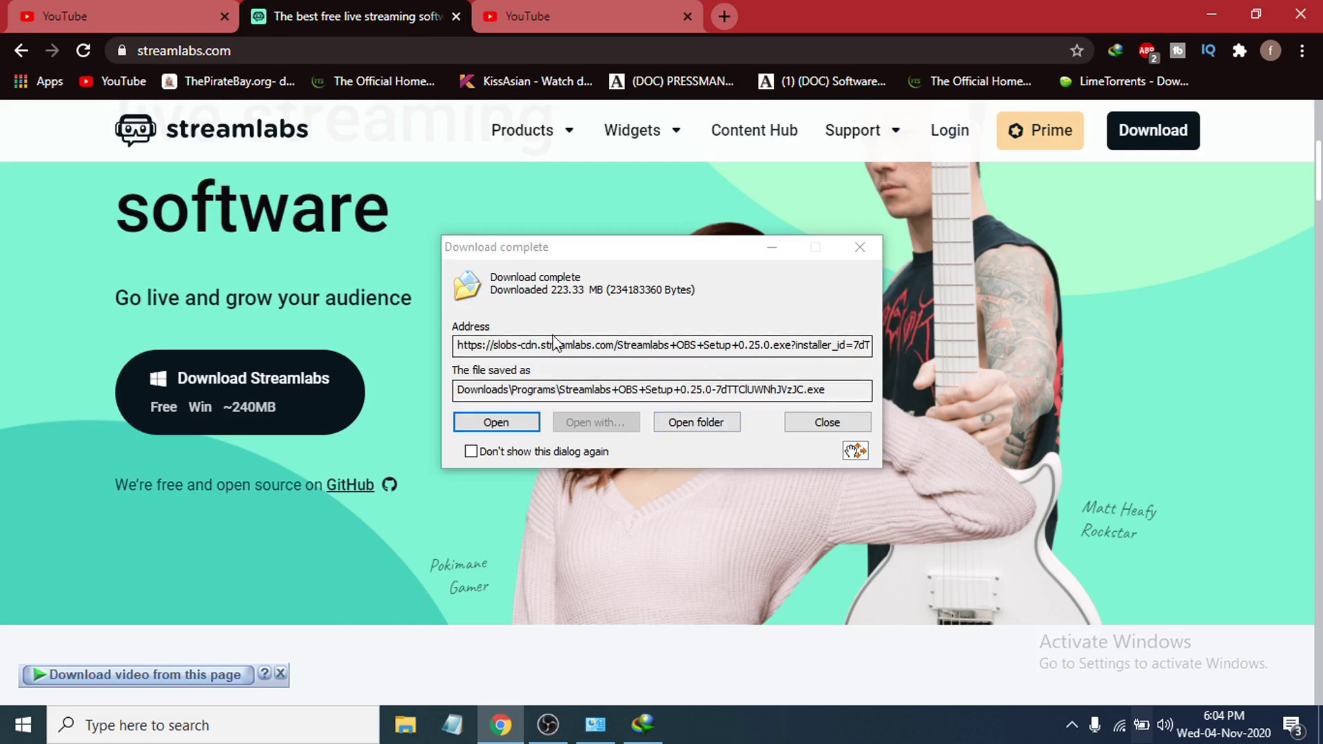
click(709, 427)
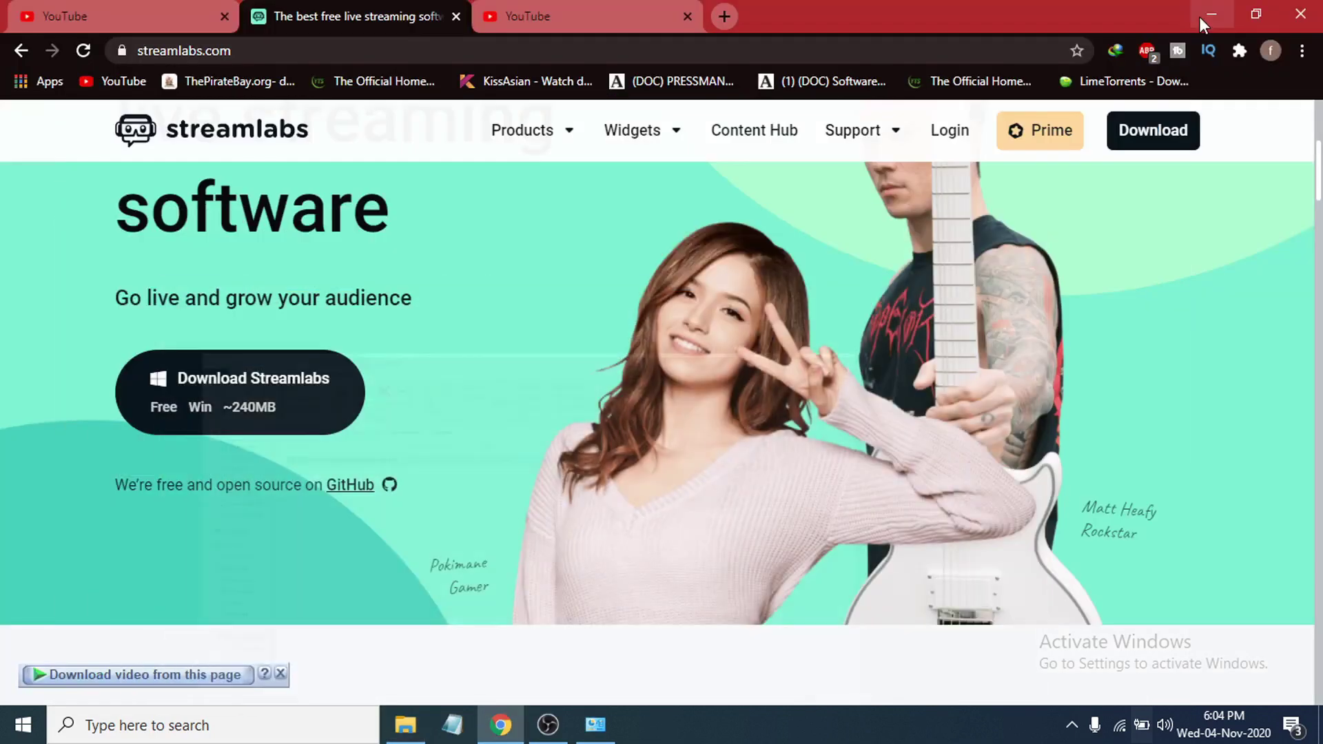
- Minimize Chrome and accept the Streamlabs OBS license agreement in the setup wizard
click(1199, 7)
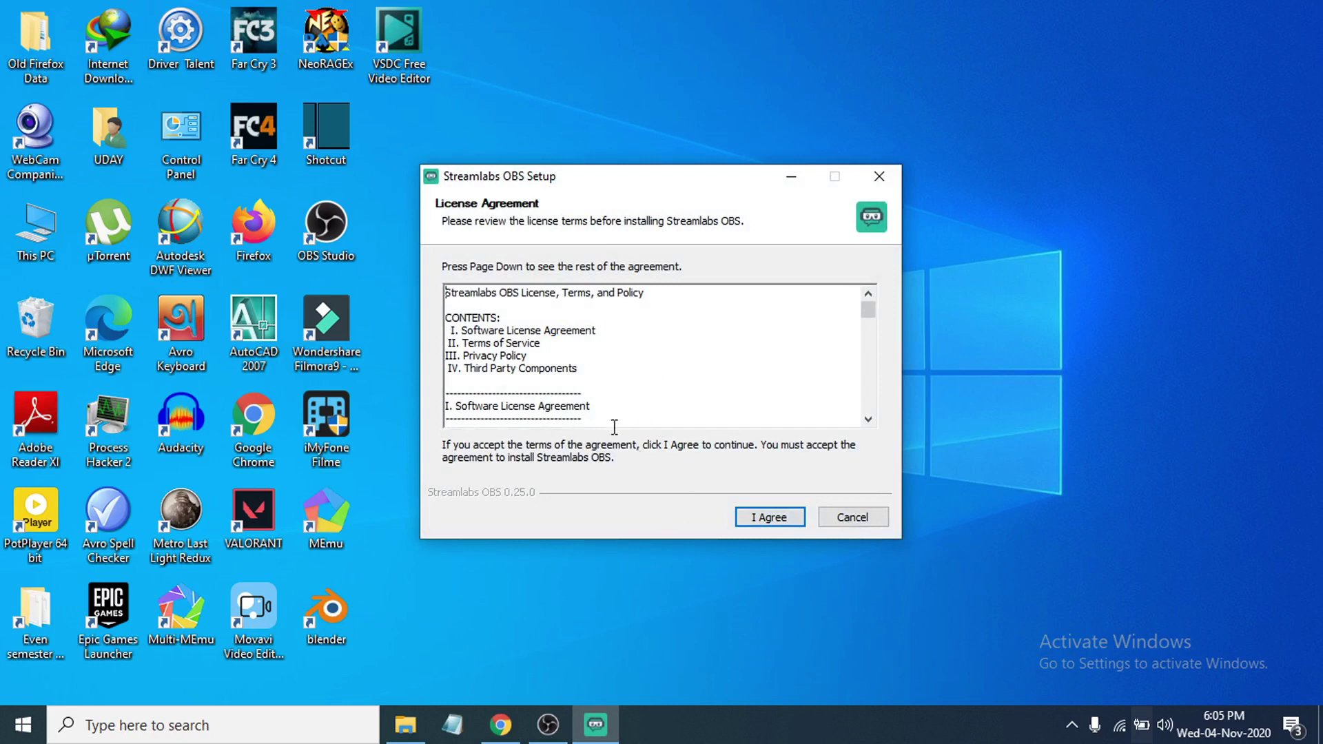
click(781, 521)
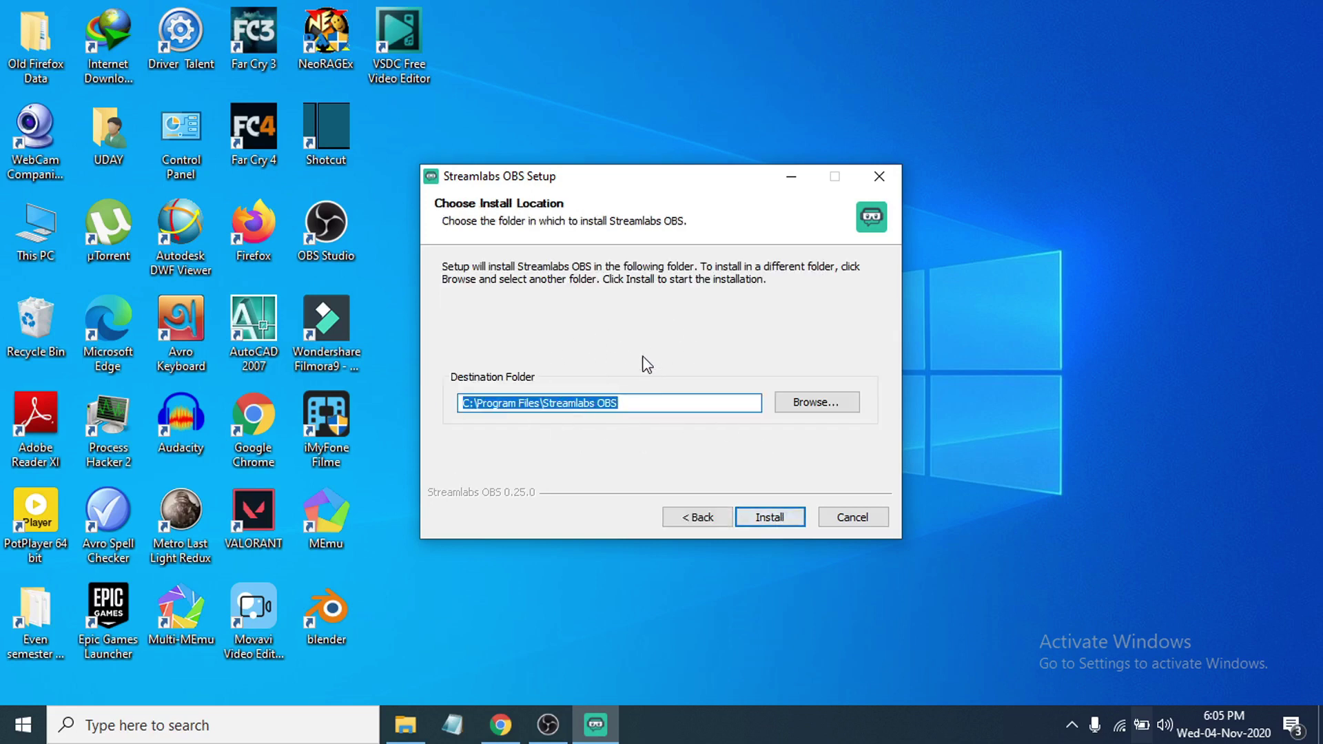
- Change the install location to E:\New folder (2)\ on Local Disk (E:) and install
click(817, 402)
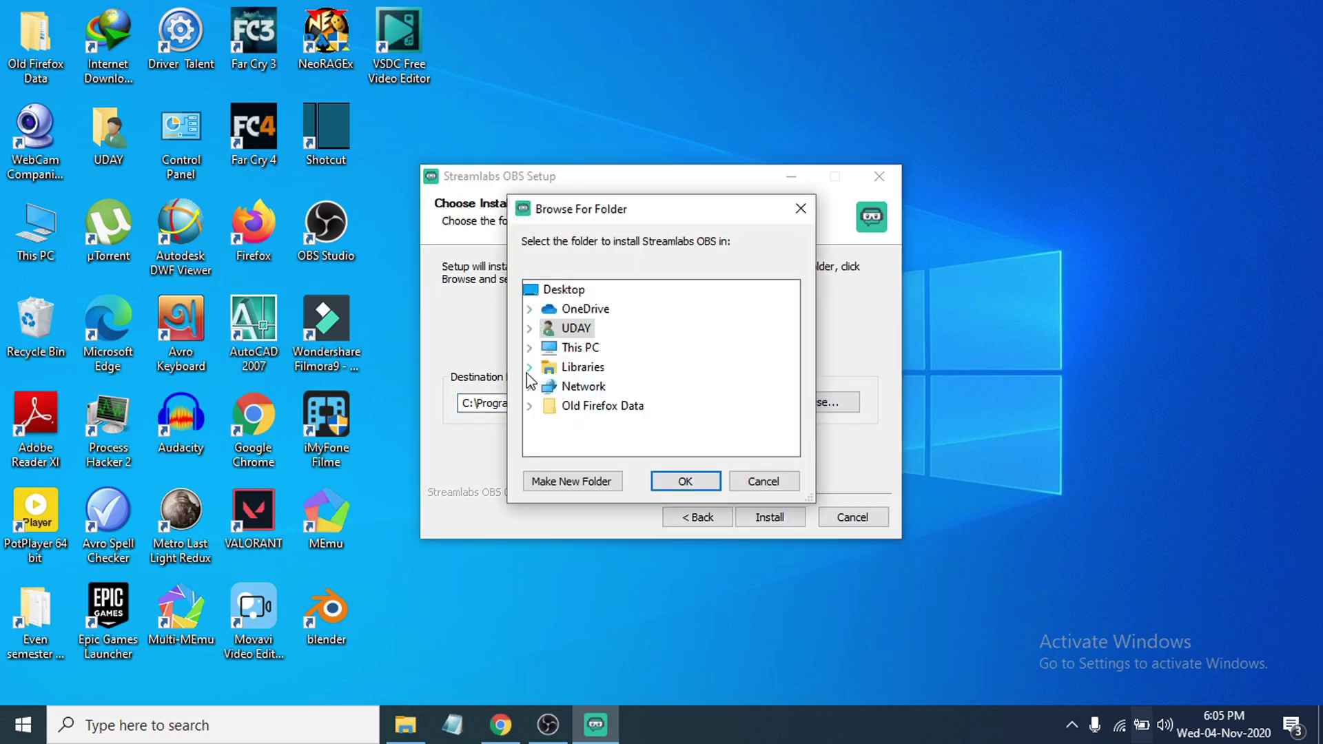
click(531, 348)
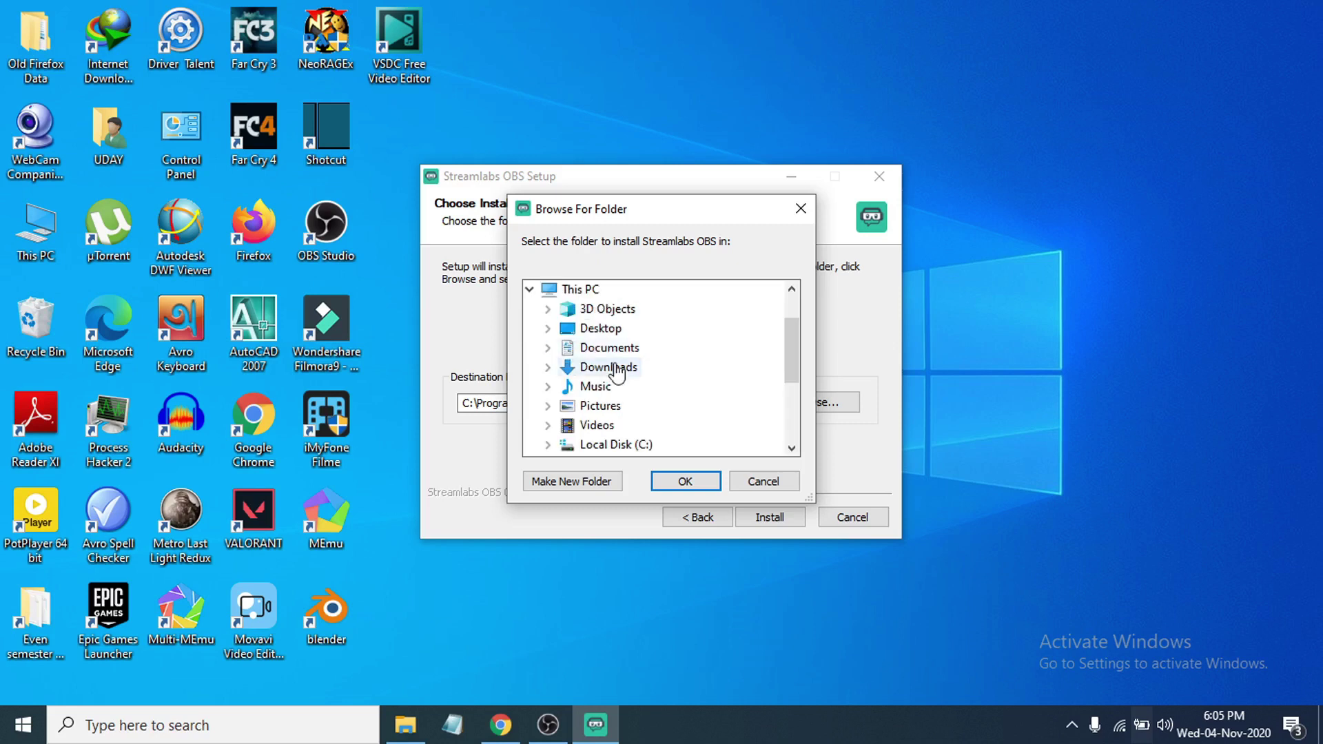
scroll(614, 366, down, 3)
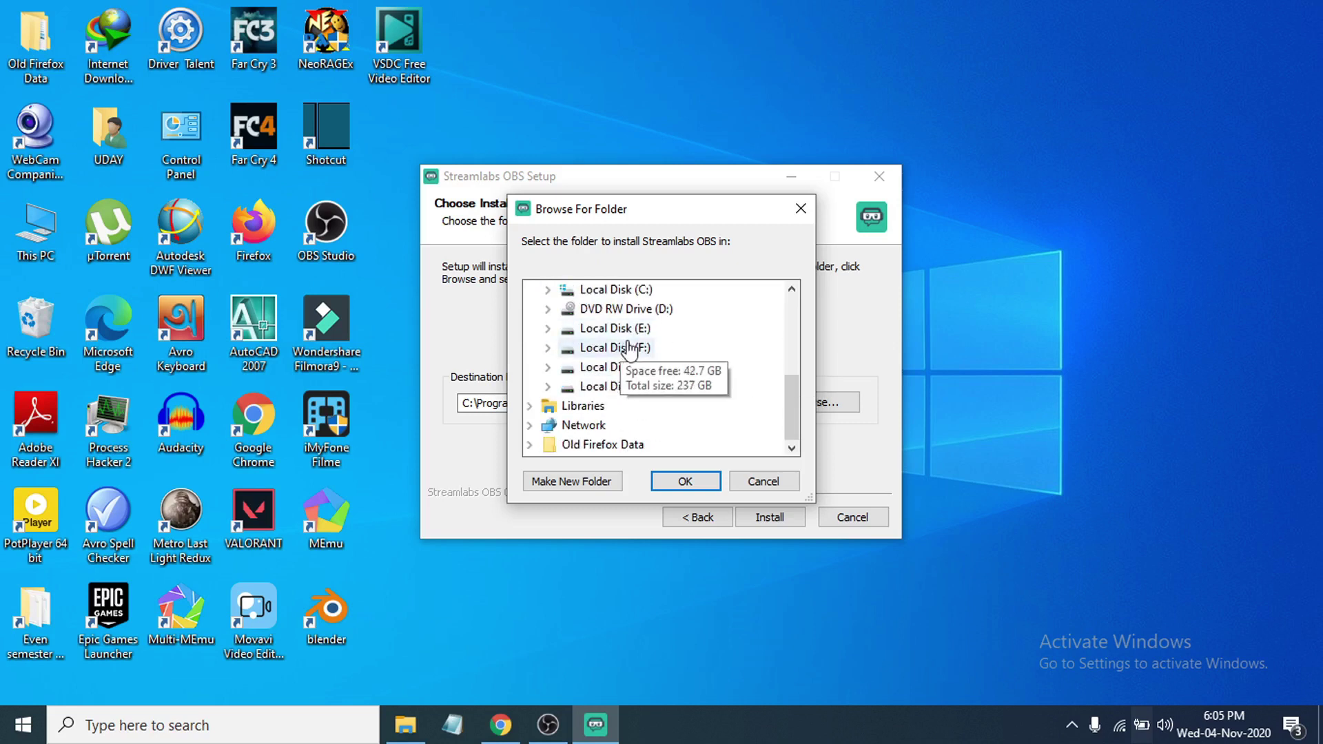
double_click(608, 329)
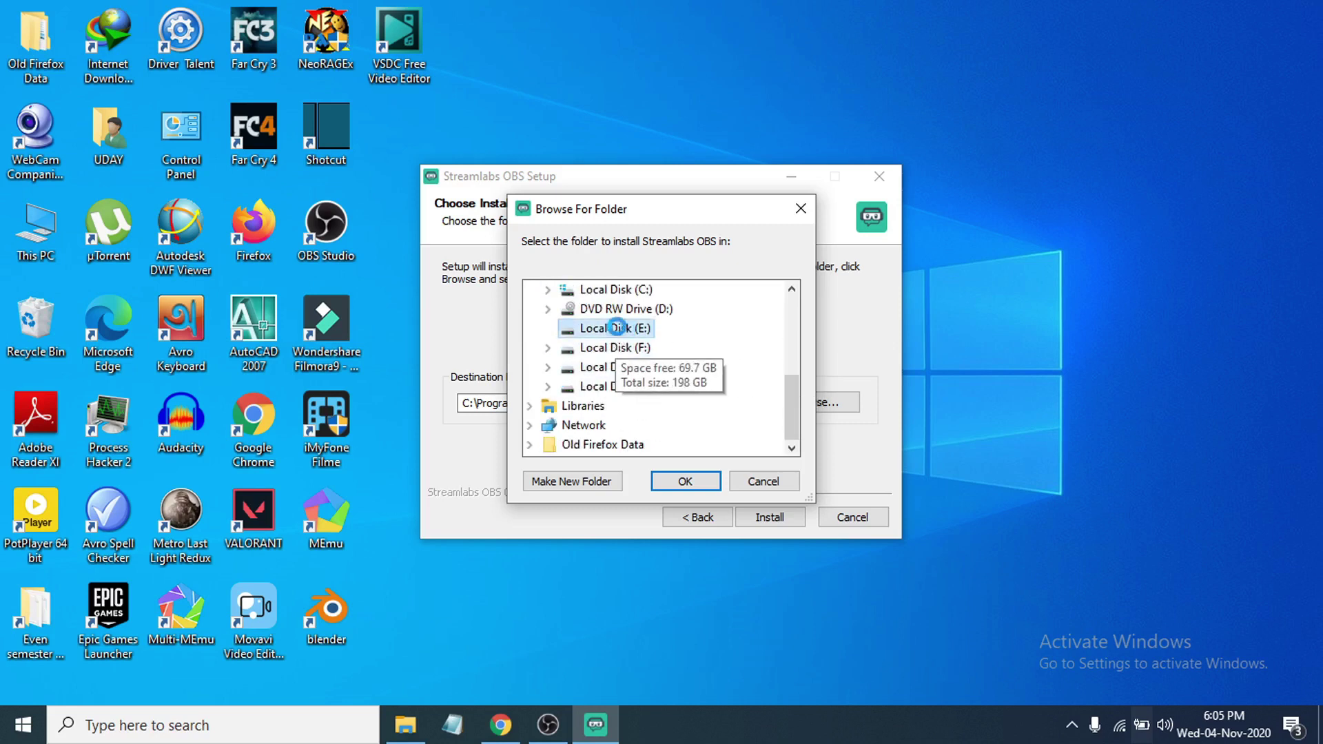
click(688, 482)
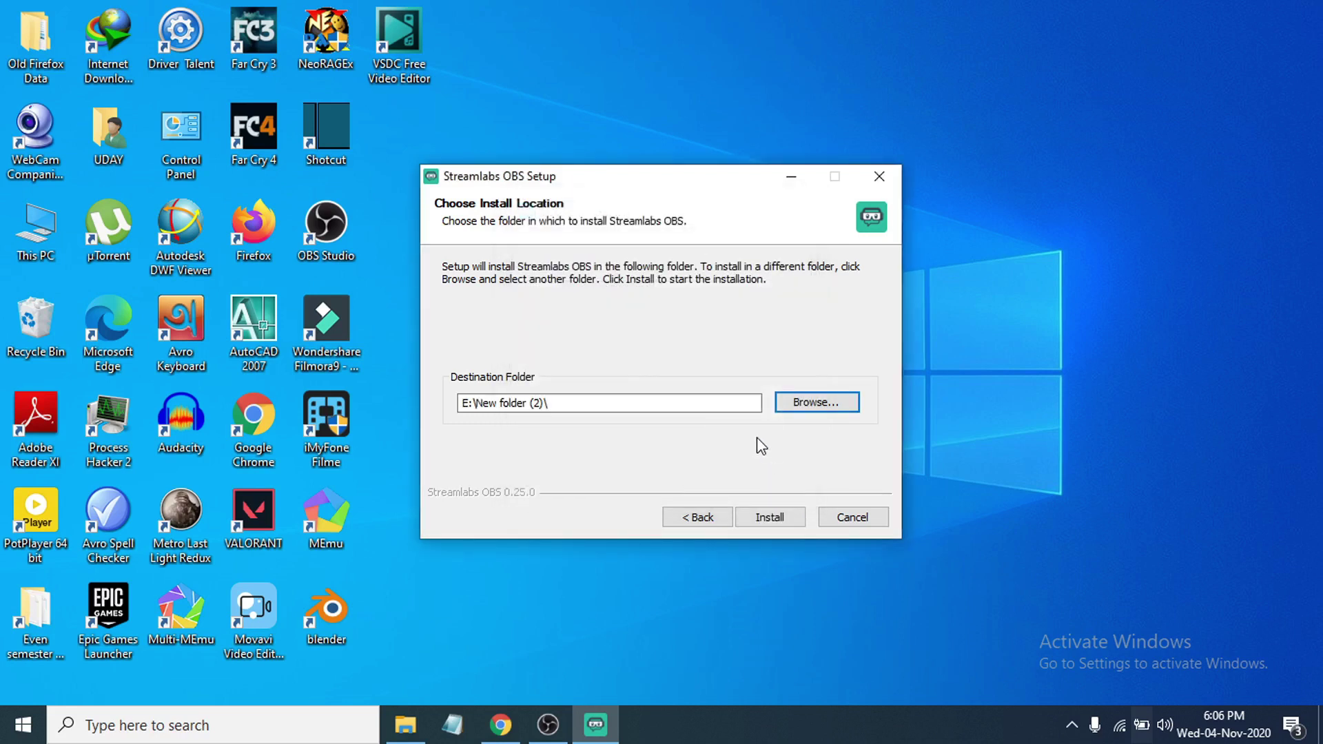
click(768, 519)
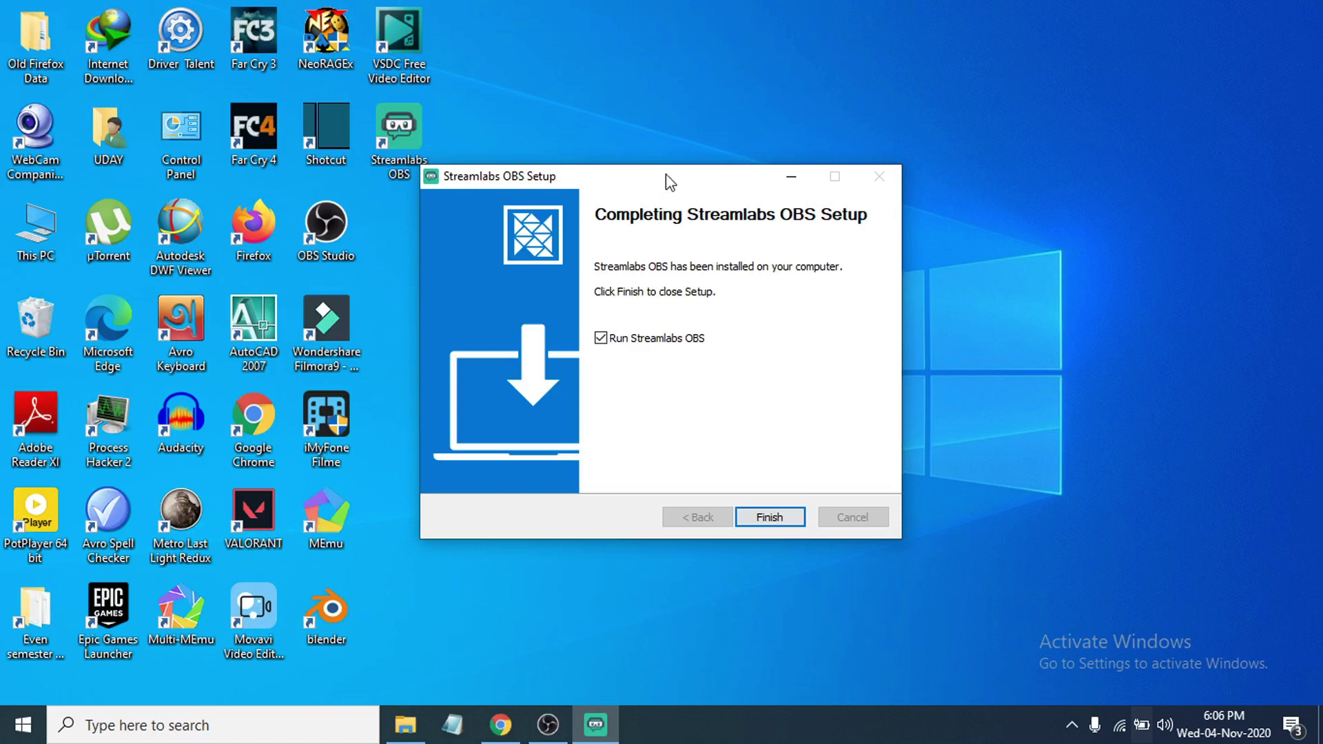
- Skip connecting a streaming platform account without choosing one from the platform list
drag(670, 181, 773, 204)
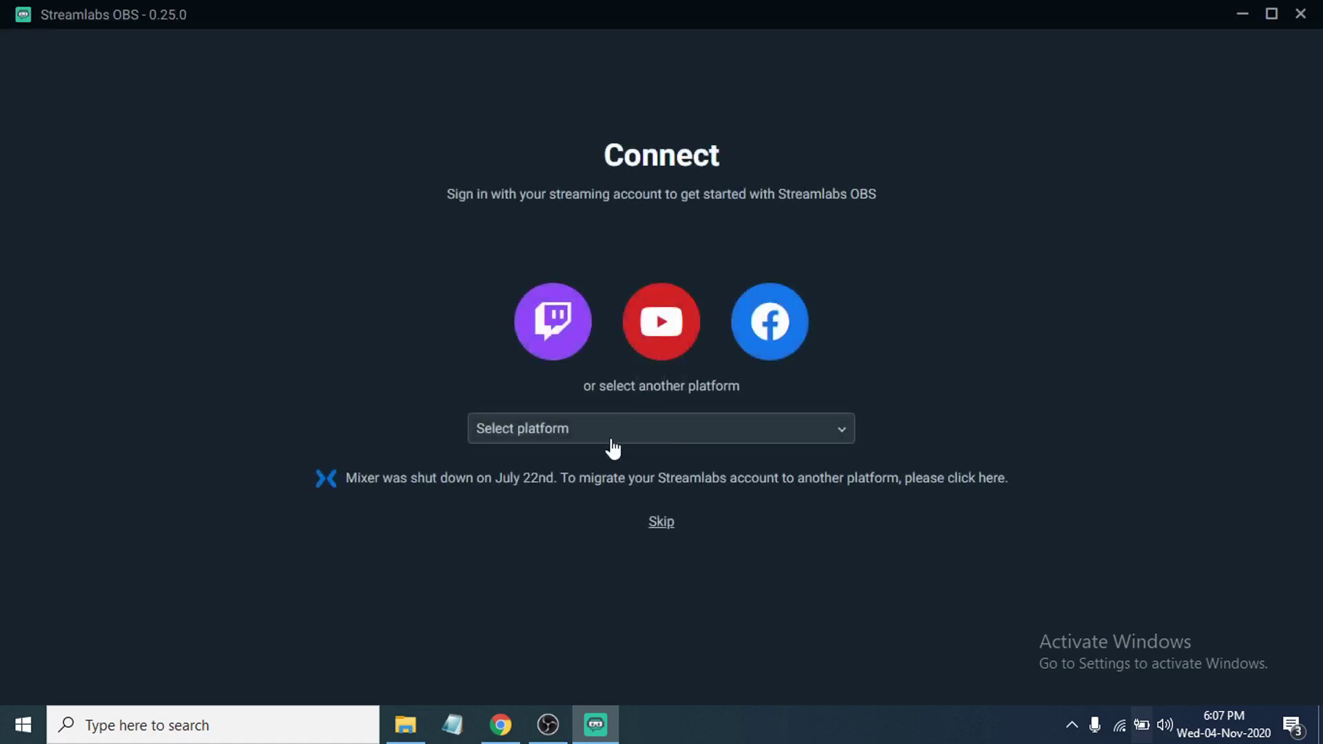
click(812, 434)
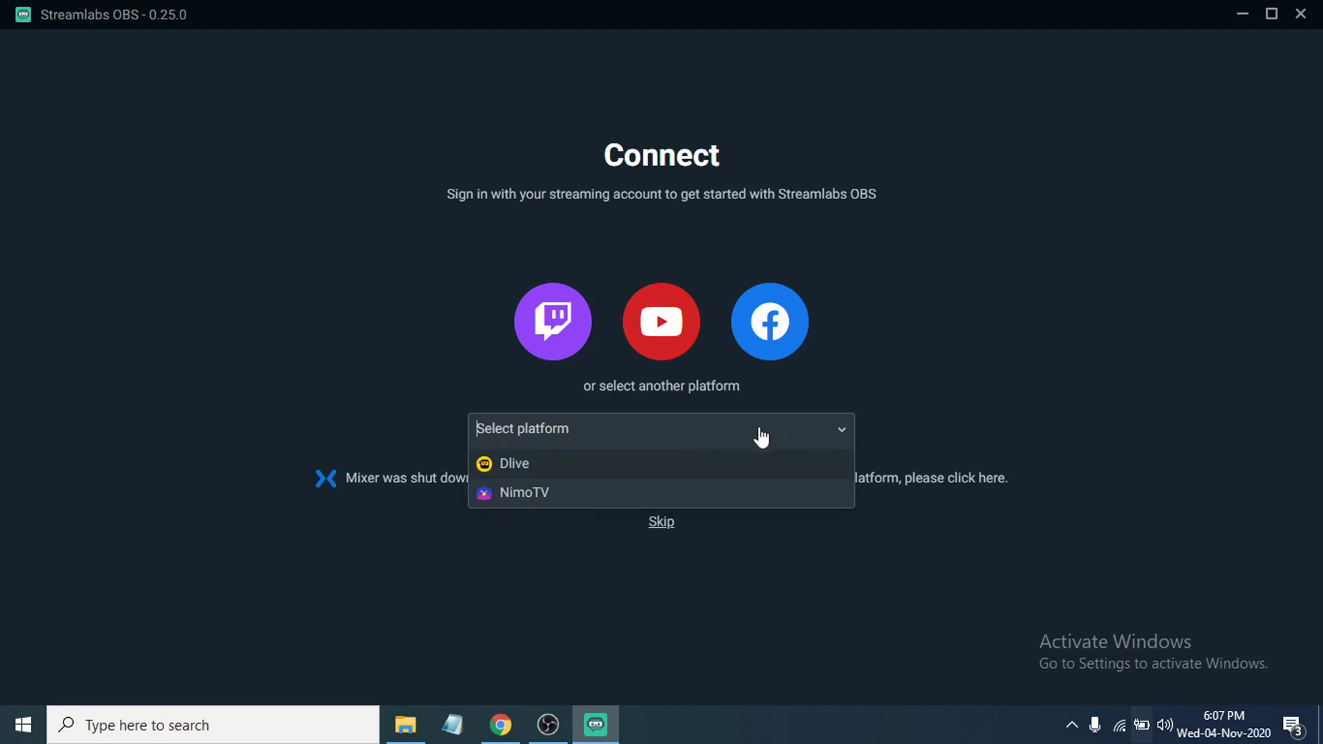
click(414, 400)
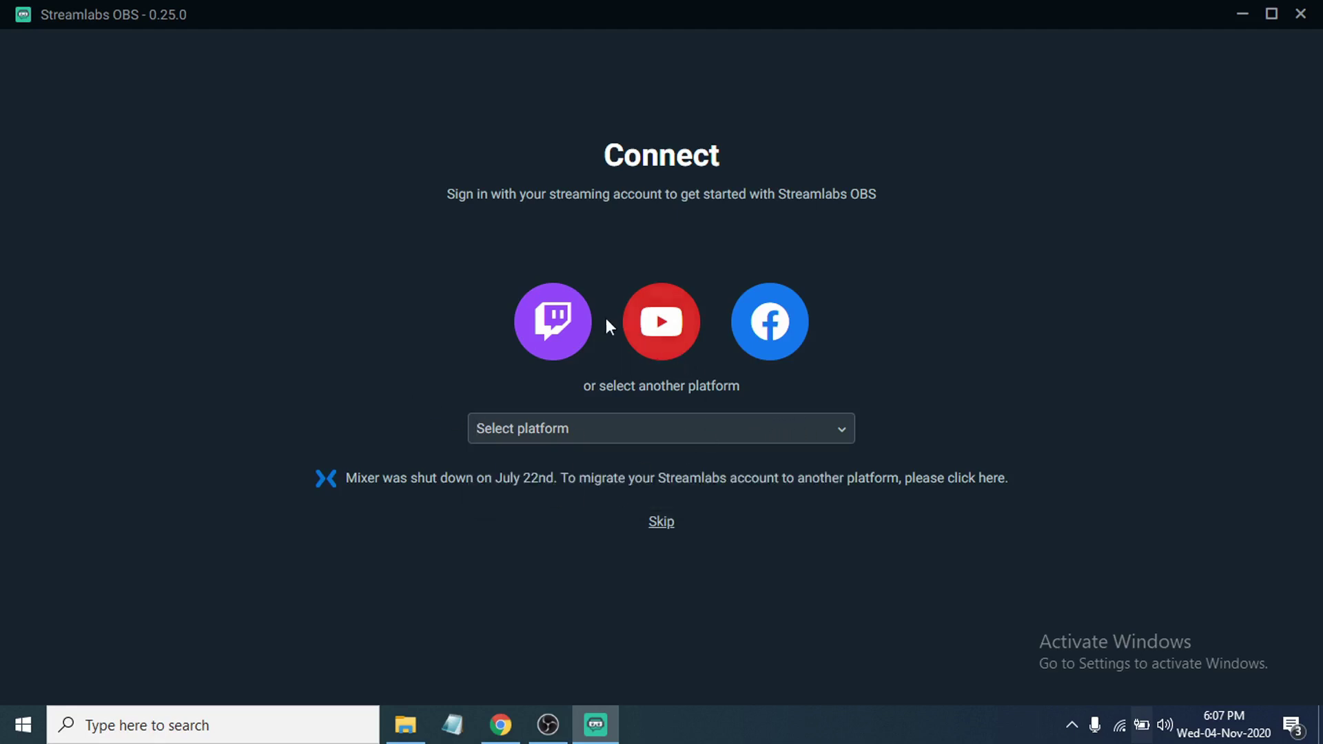
click(660, 518)
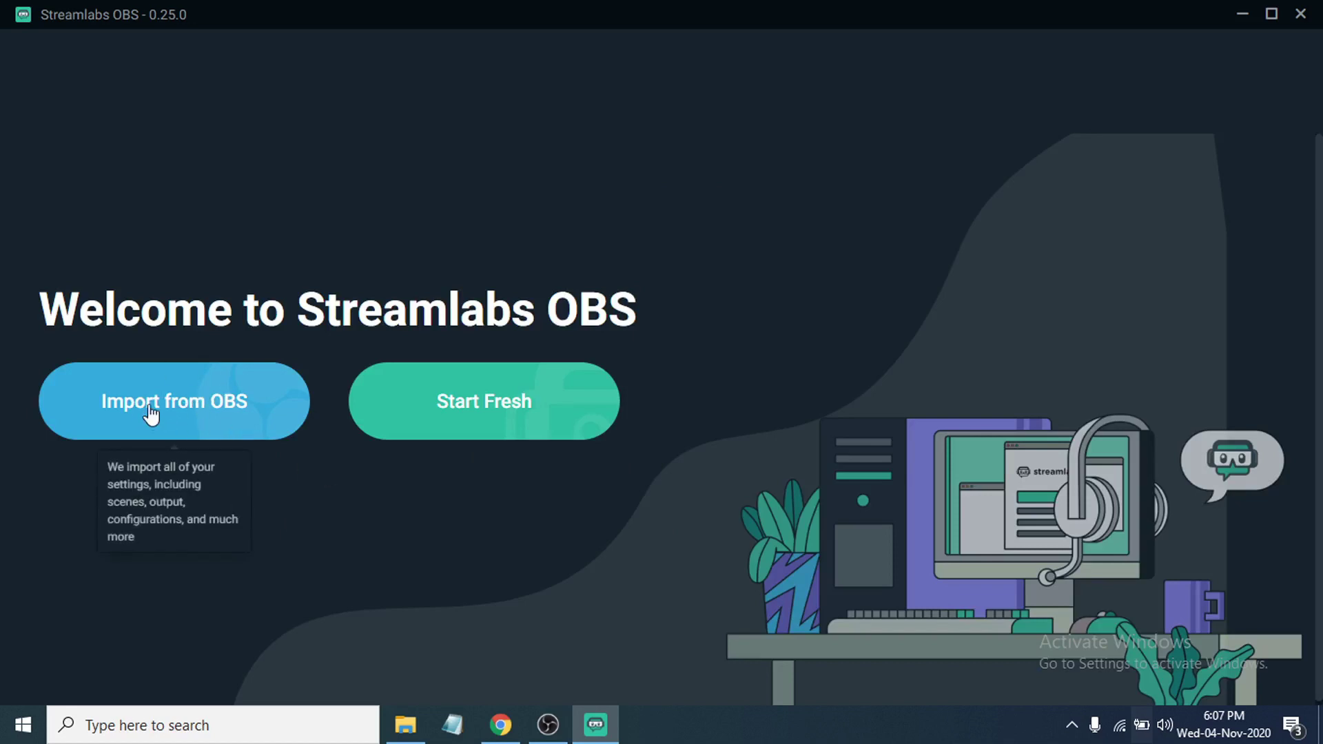
- Start fresh, set HP Webcam as the camera and Default as the microphone, and continue
click(482, 407)
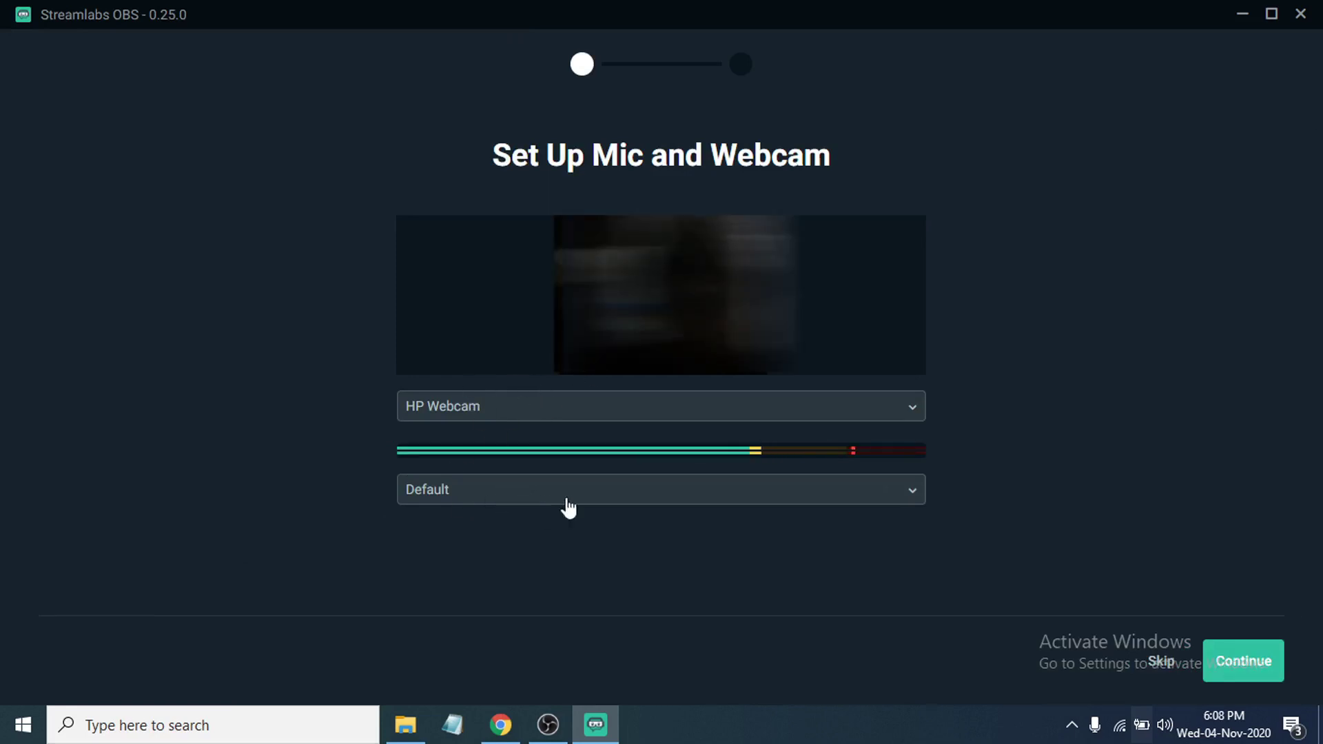
click(917, 414)
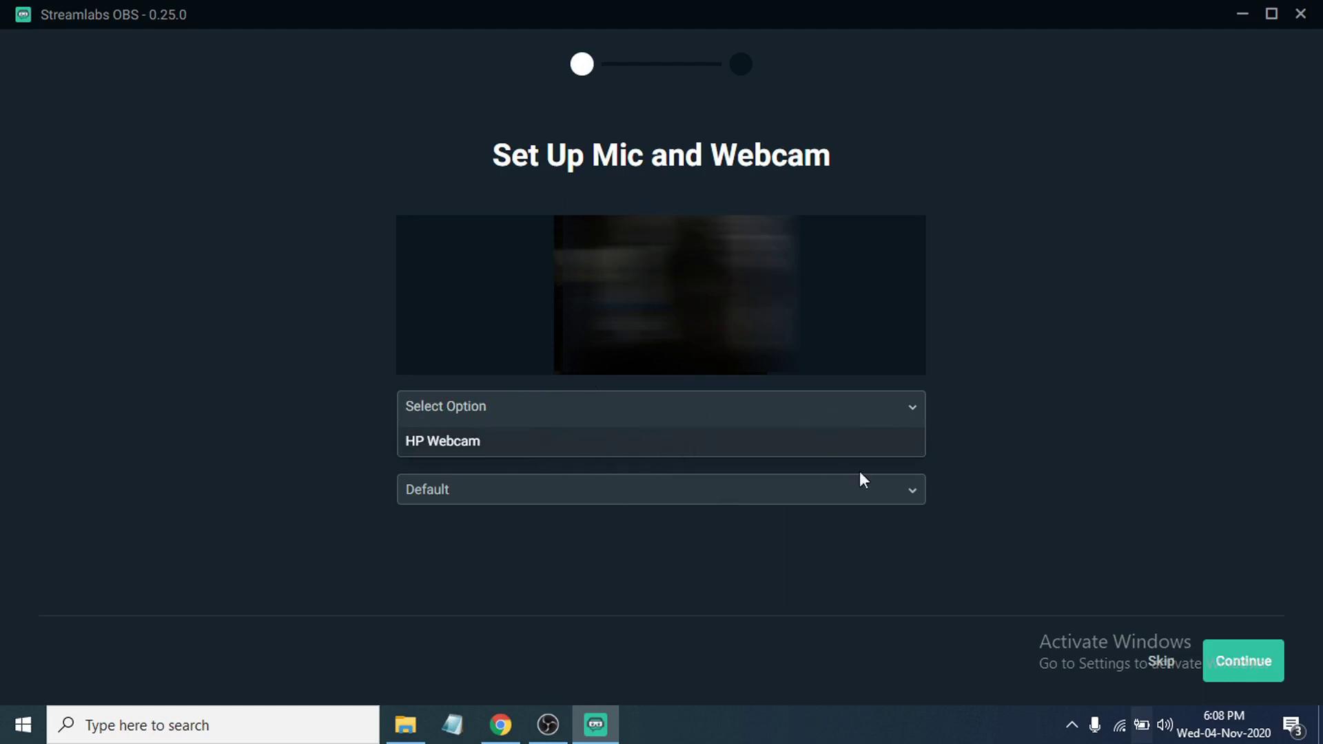
click(895, 444)
click(903, 492)
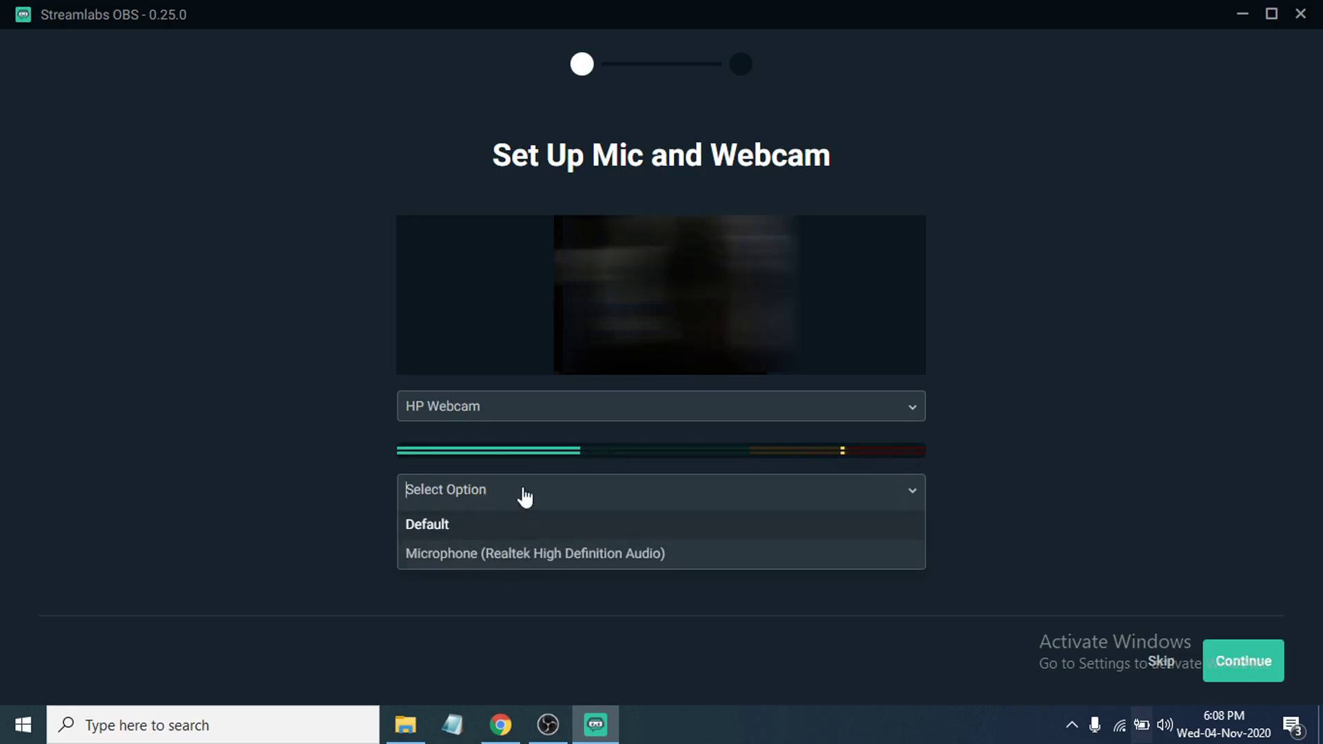
click(524, 527)
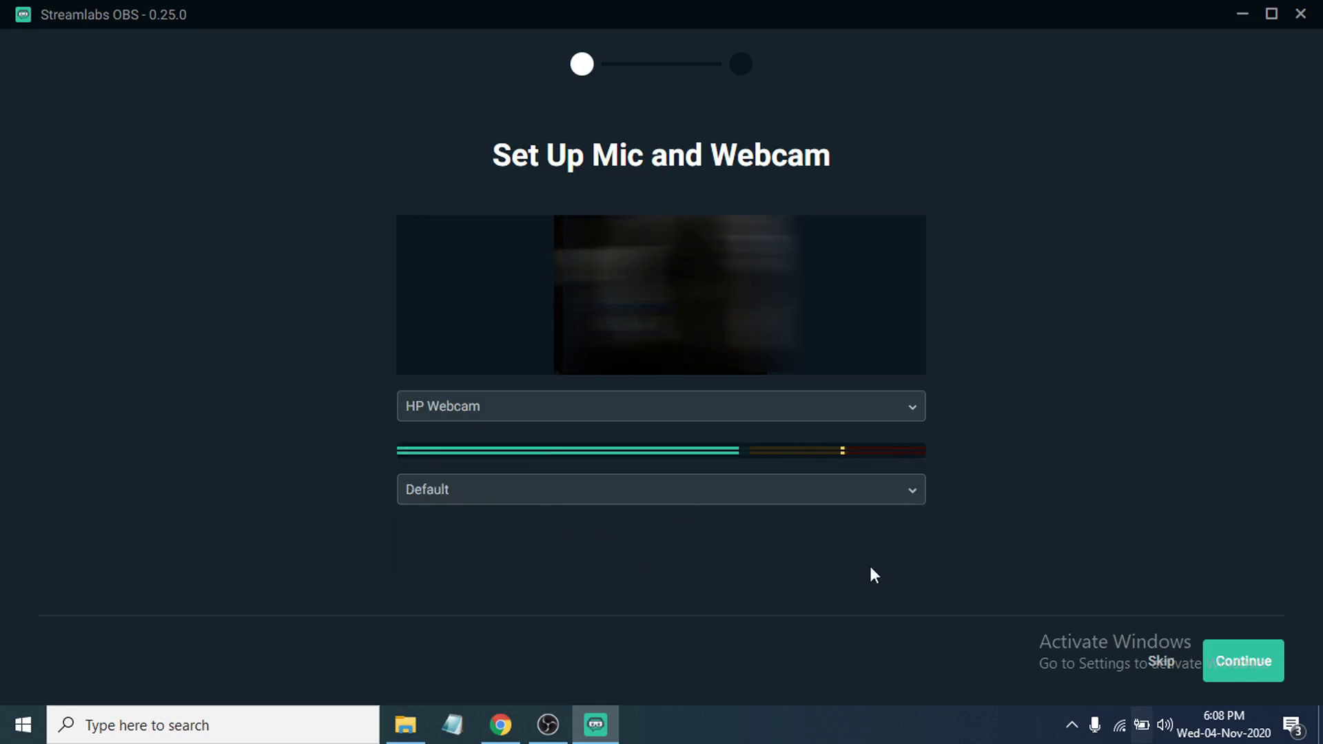
click(1236, 665)
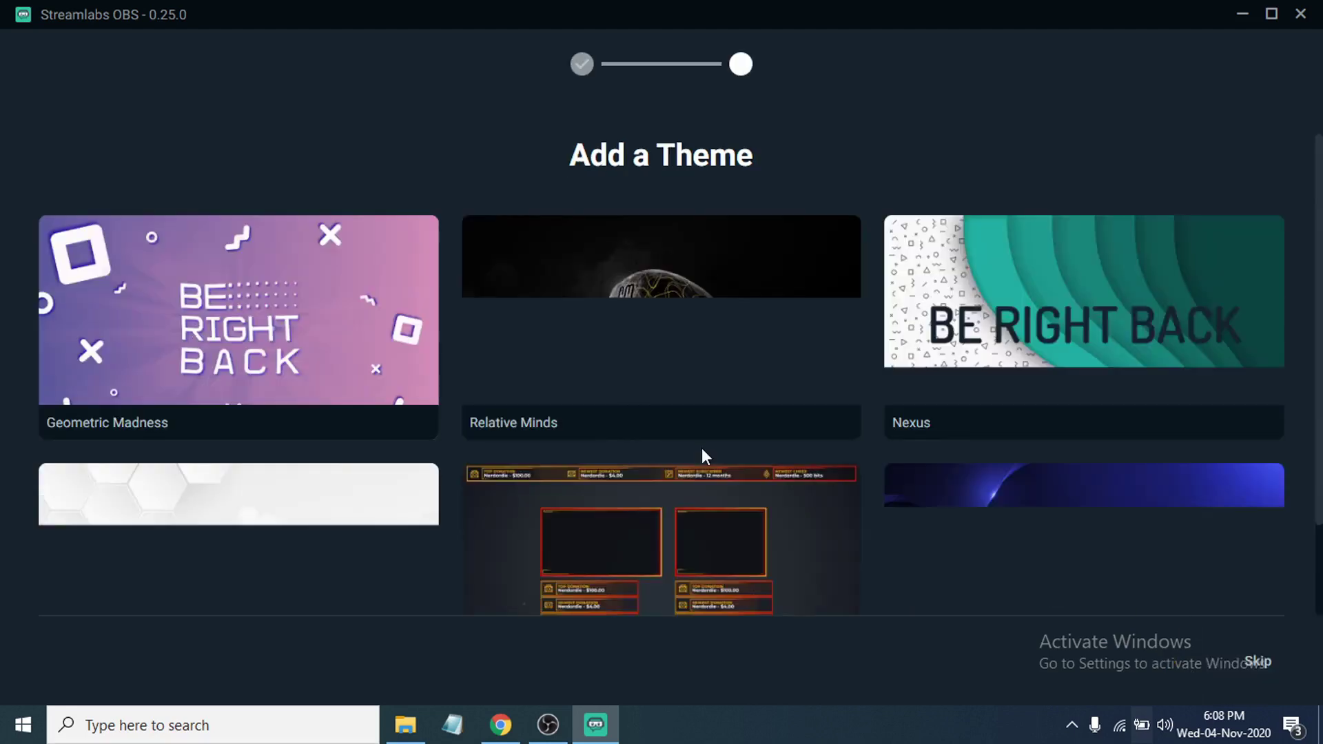
- Preview the Borderline theme's overlay package images, then skip installing any theme
scroll(718, 395, down, 2)
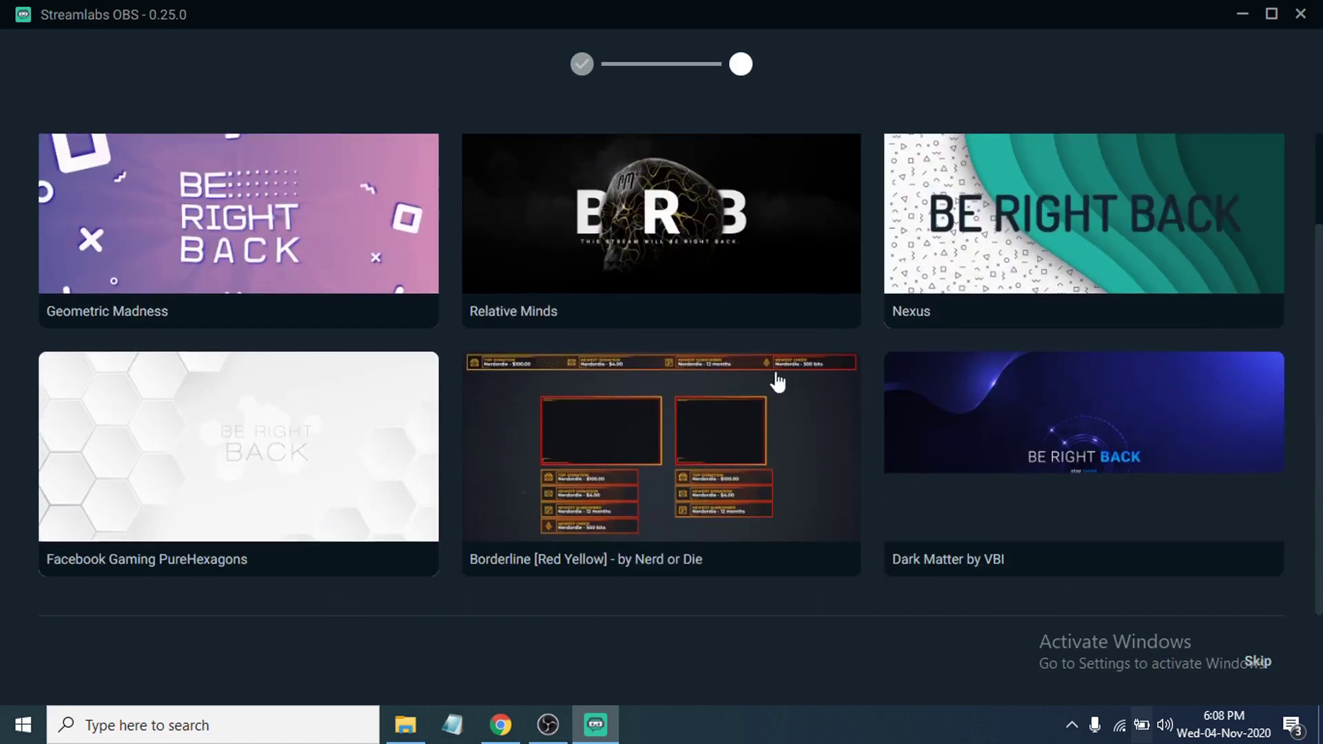
scroll(815, 372, up, 2)
scroll(656, 393, down, 2)
scroll(693, 383, down, 1)
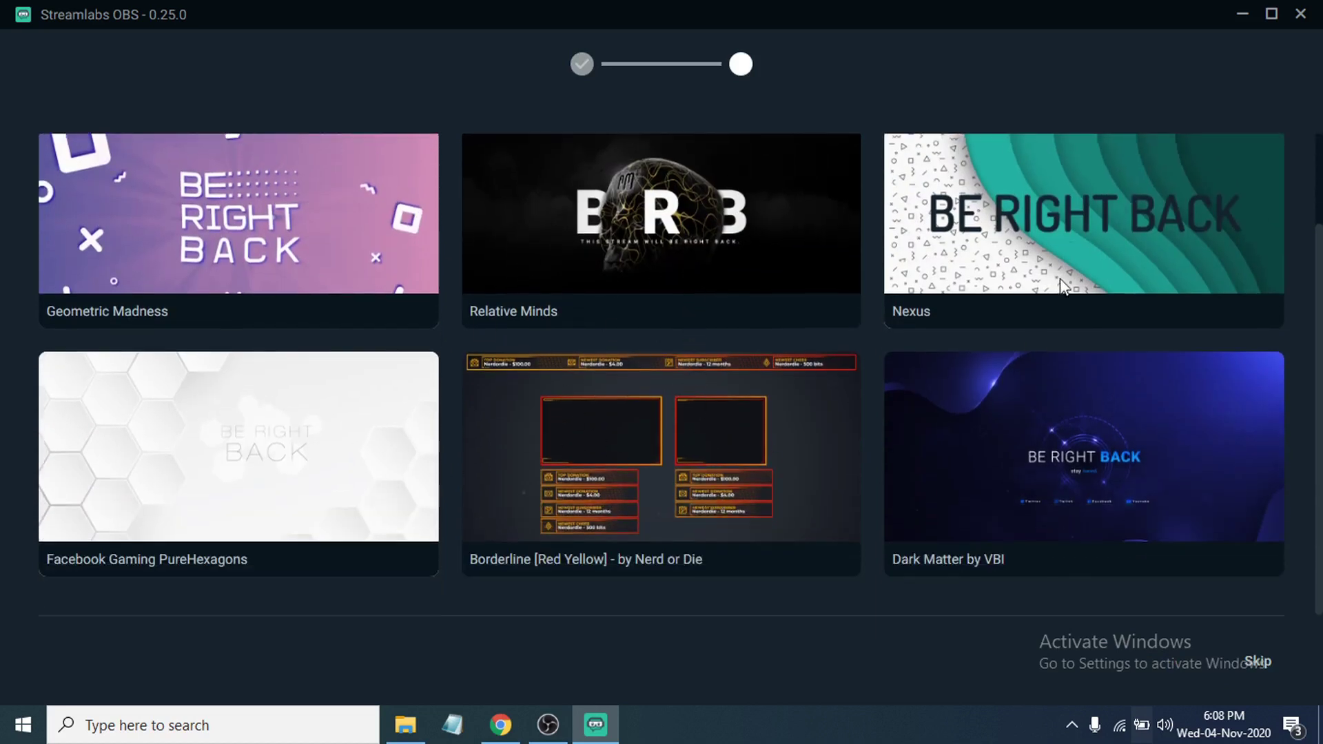
click(650, 461)
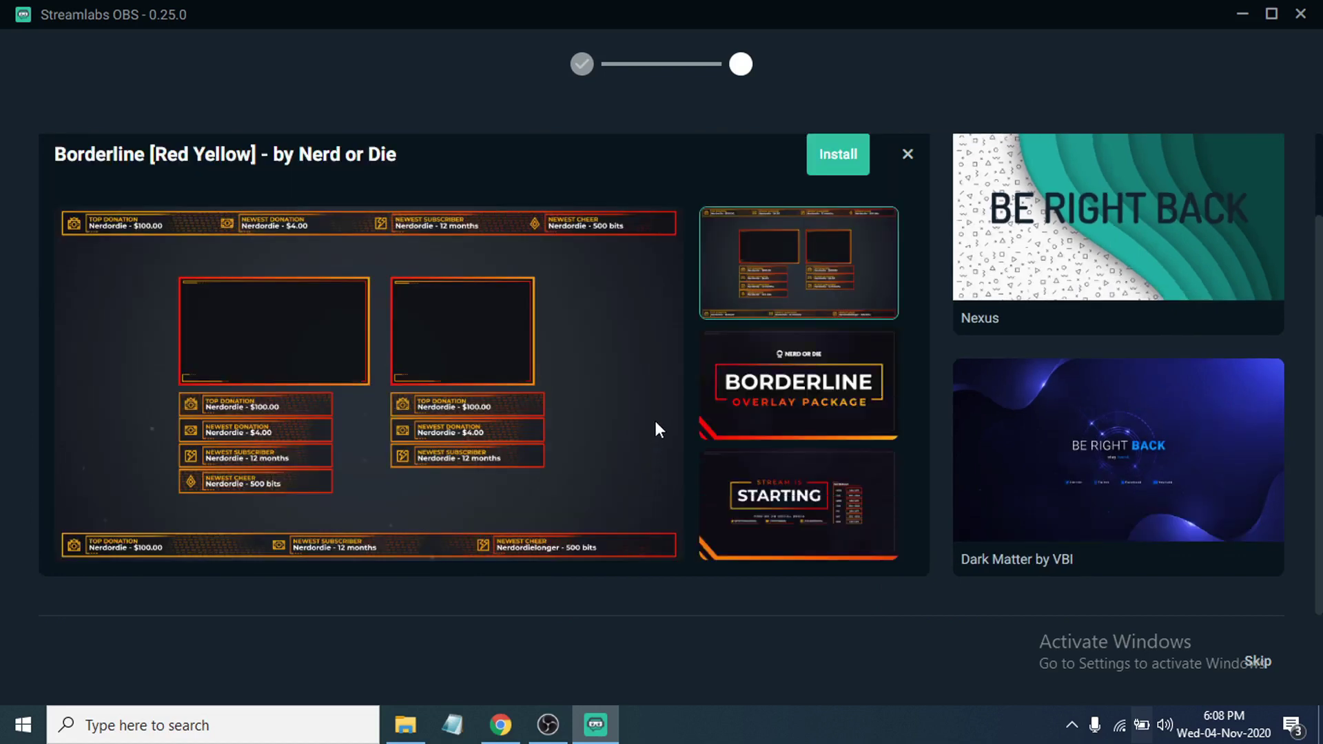
click(793, 414)
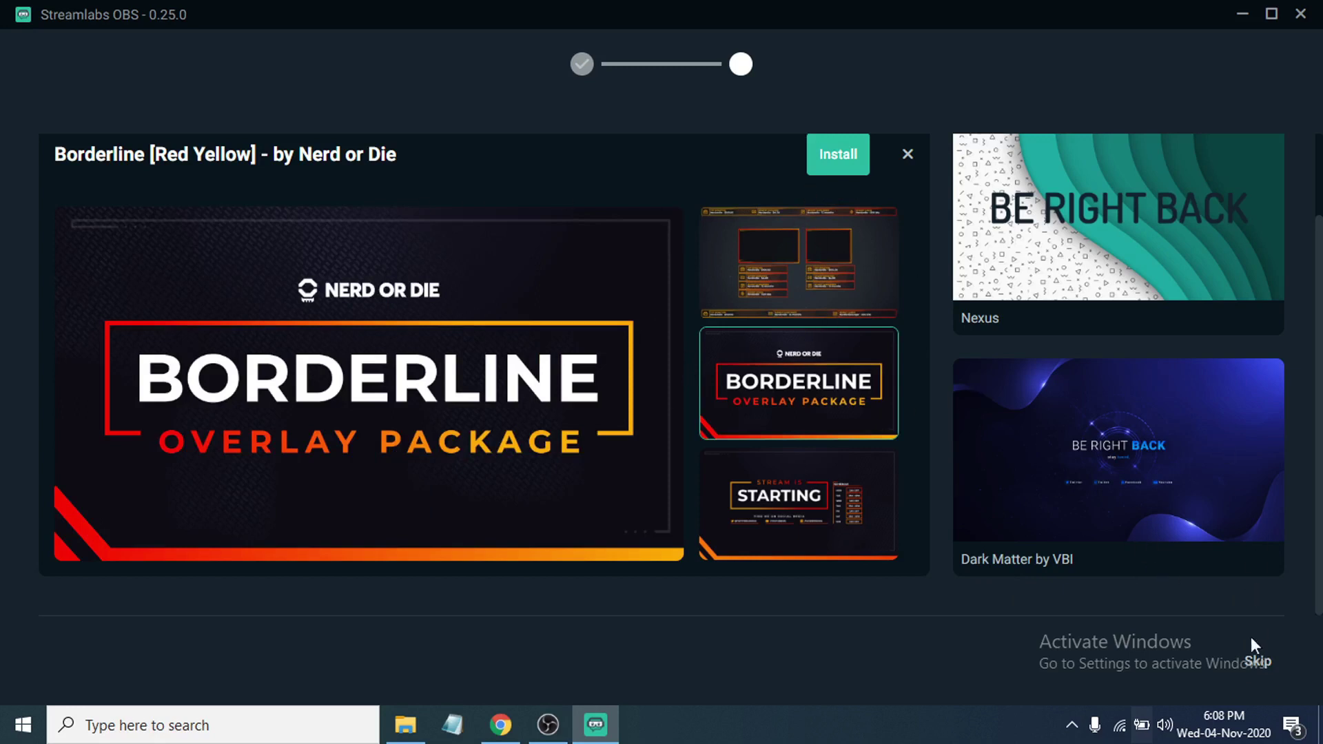
click(1257, 663)
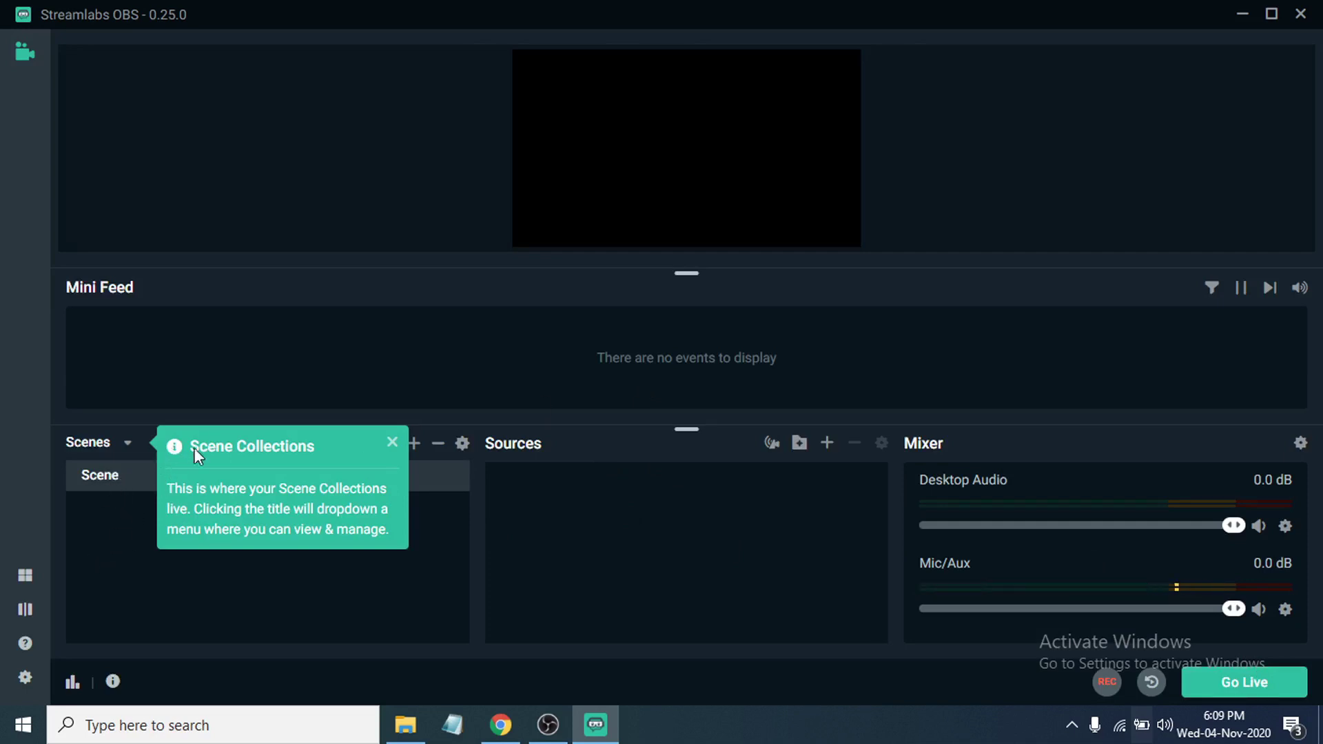
- Dismiss the Scene Collections tip, view the Layout Editor, and return to the Editor
click(392, 443)
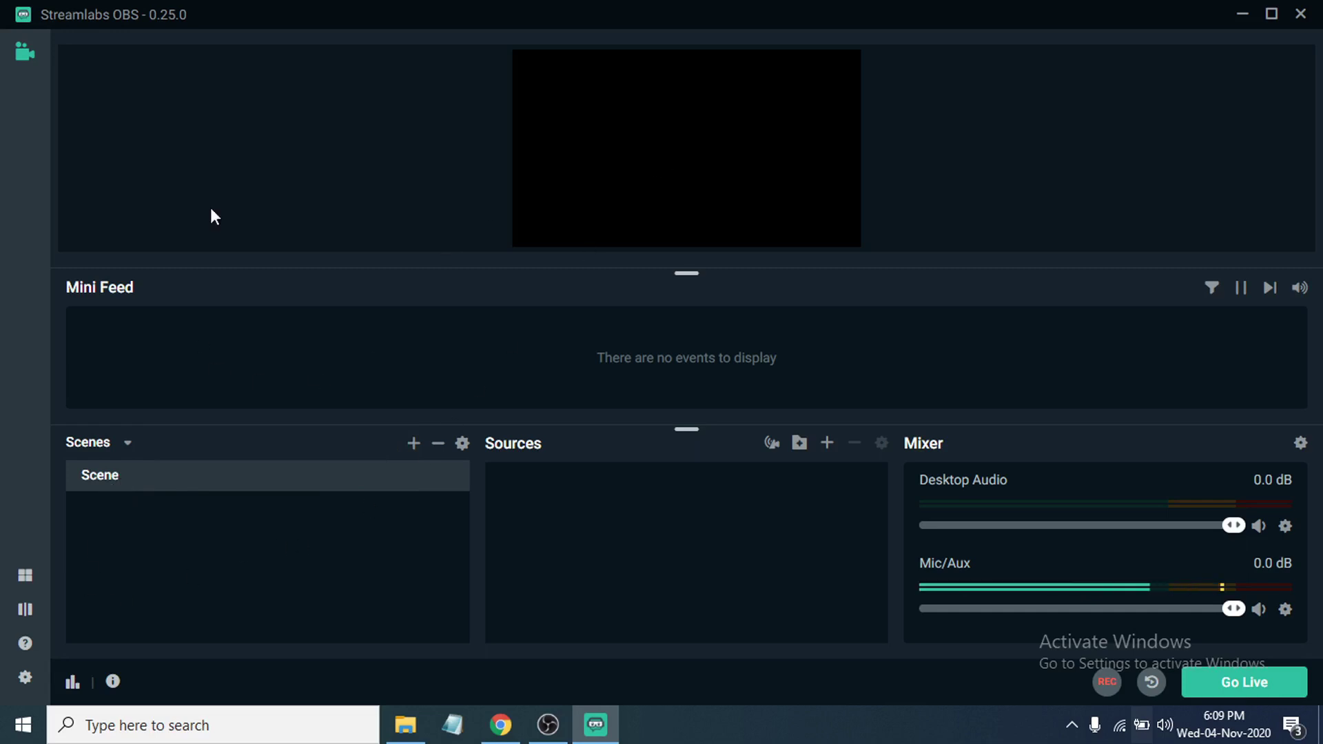
click(25, 574)
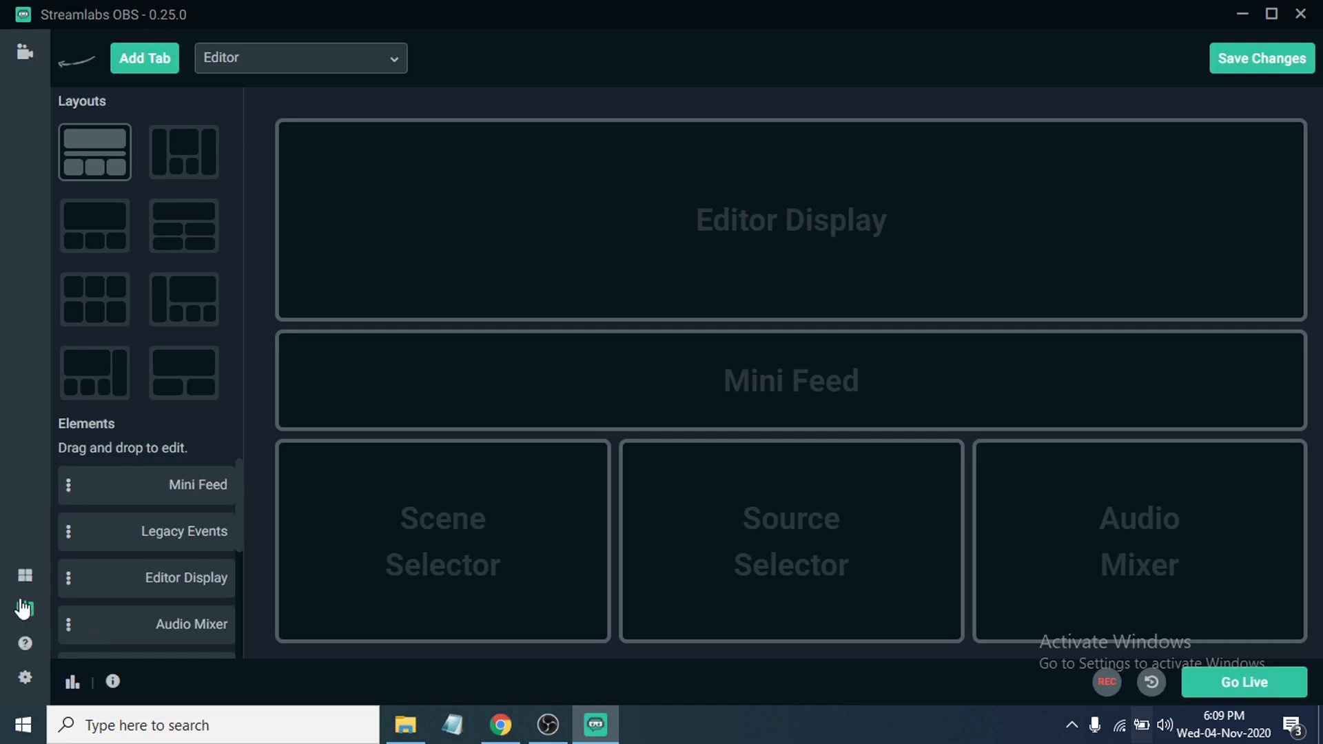
click(26, 52)
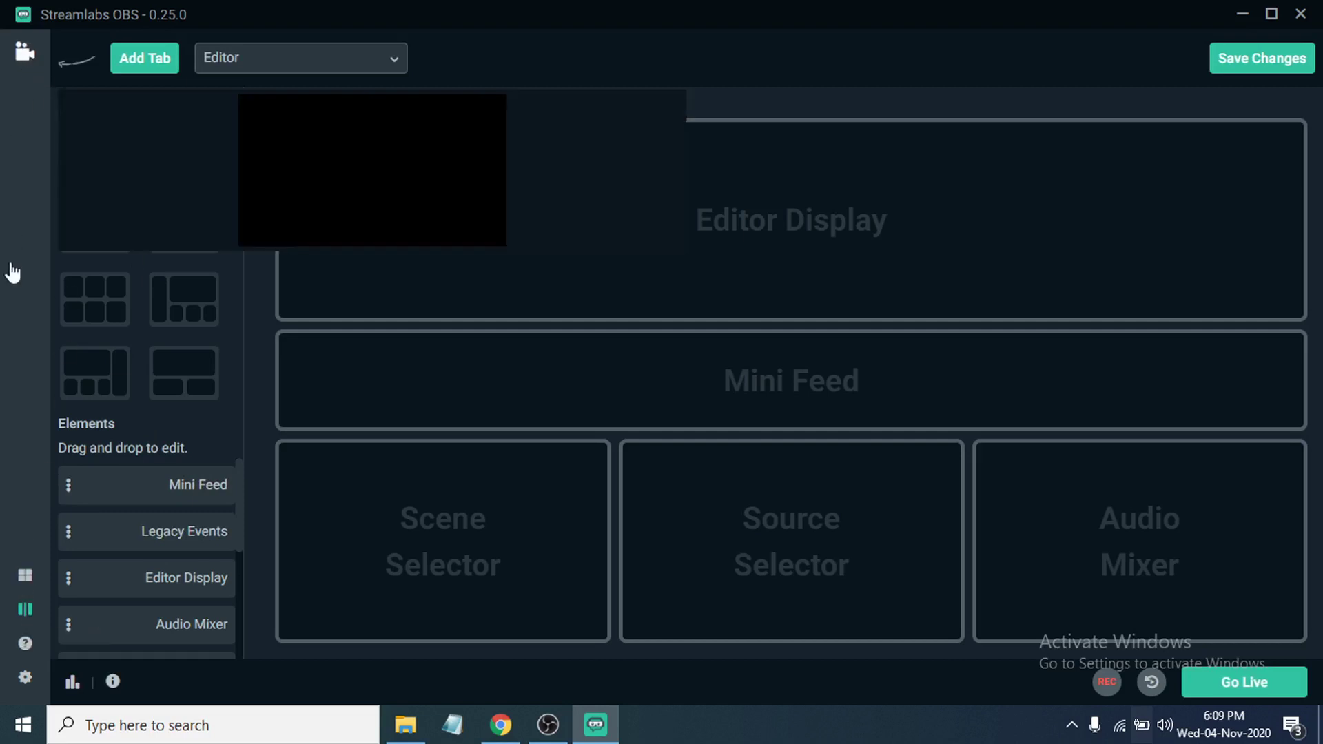
- Toggle Studio Mode on and off several times, leaving it off
click(25, 610)
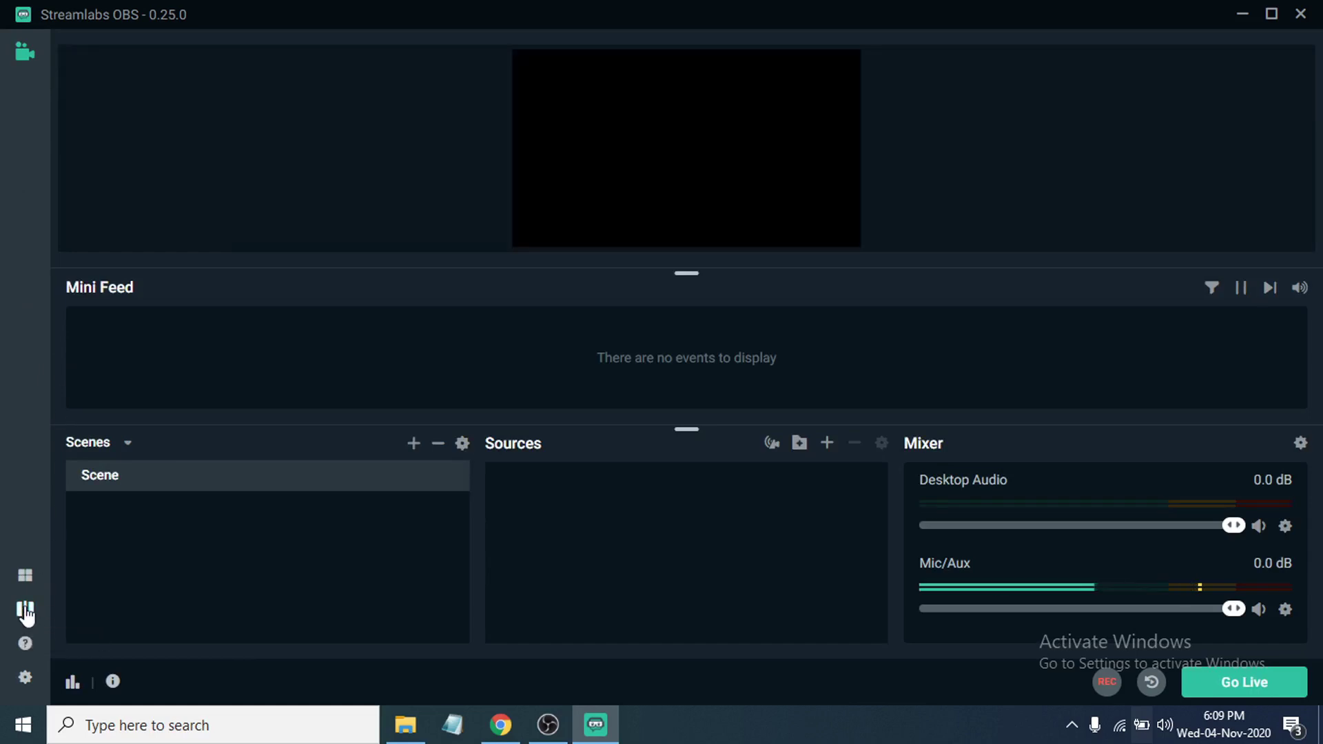
click(25, 611)
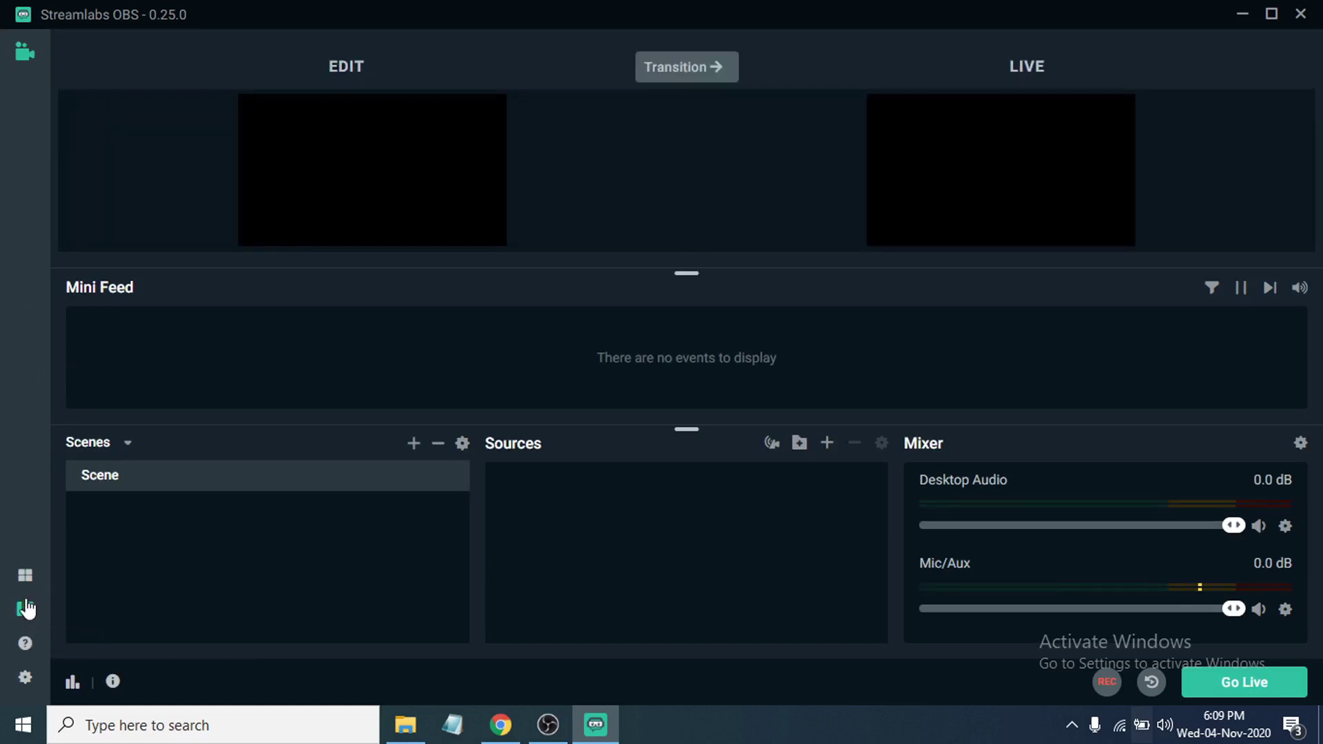
click(25, 612)
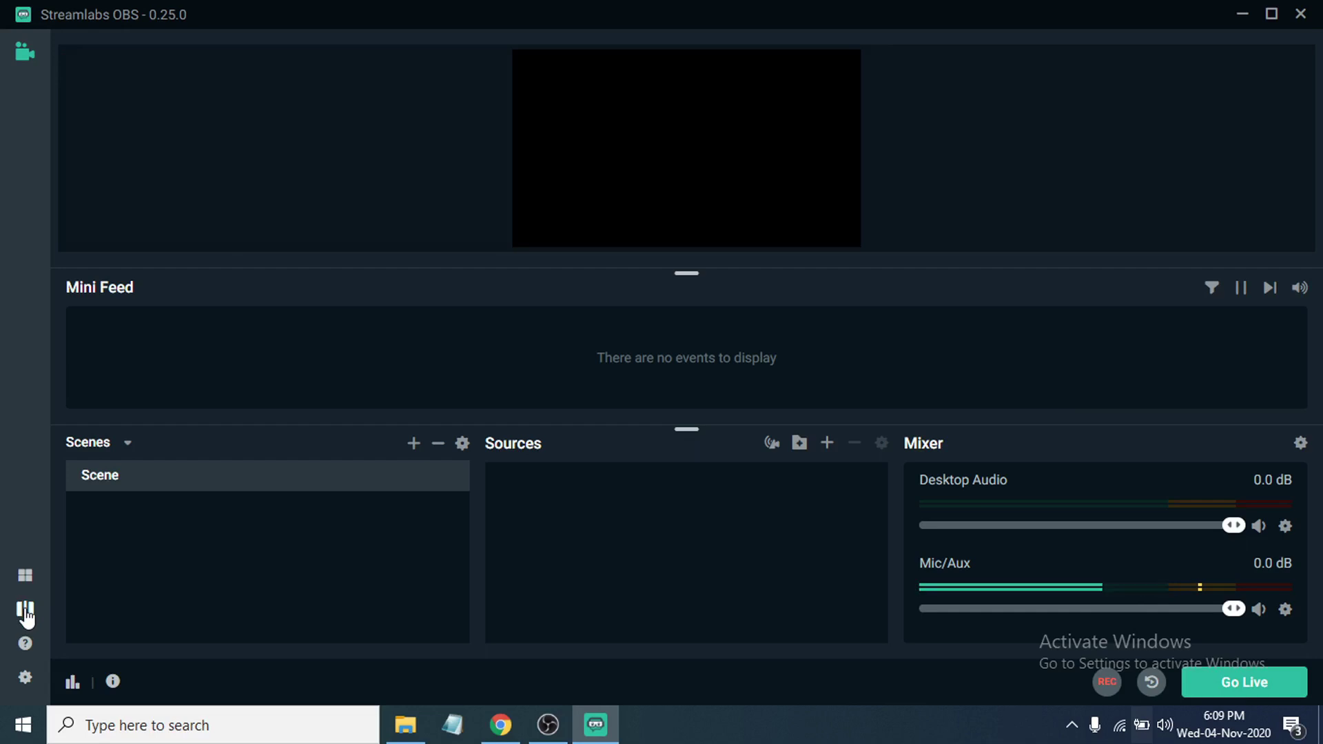
click(25, 612)
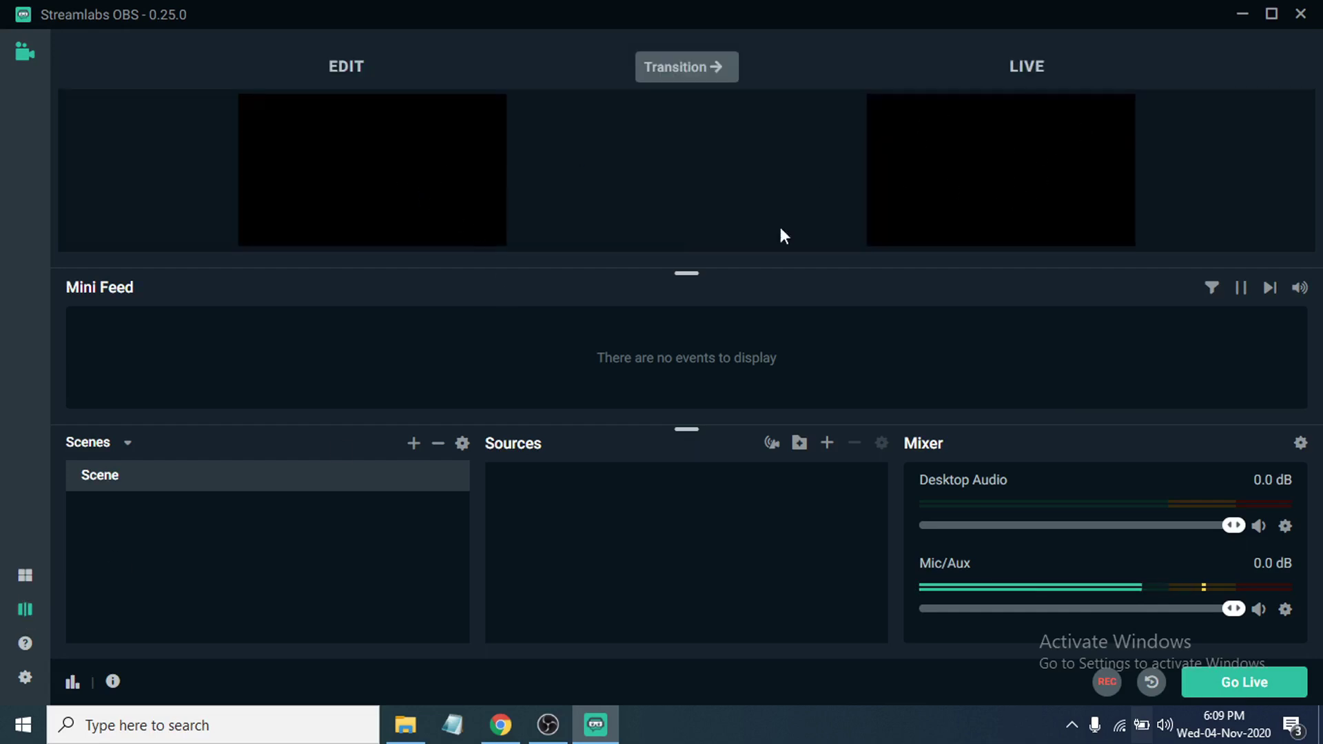
click(24, 610)
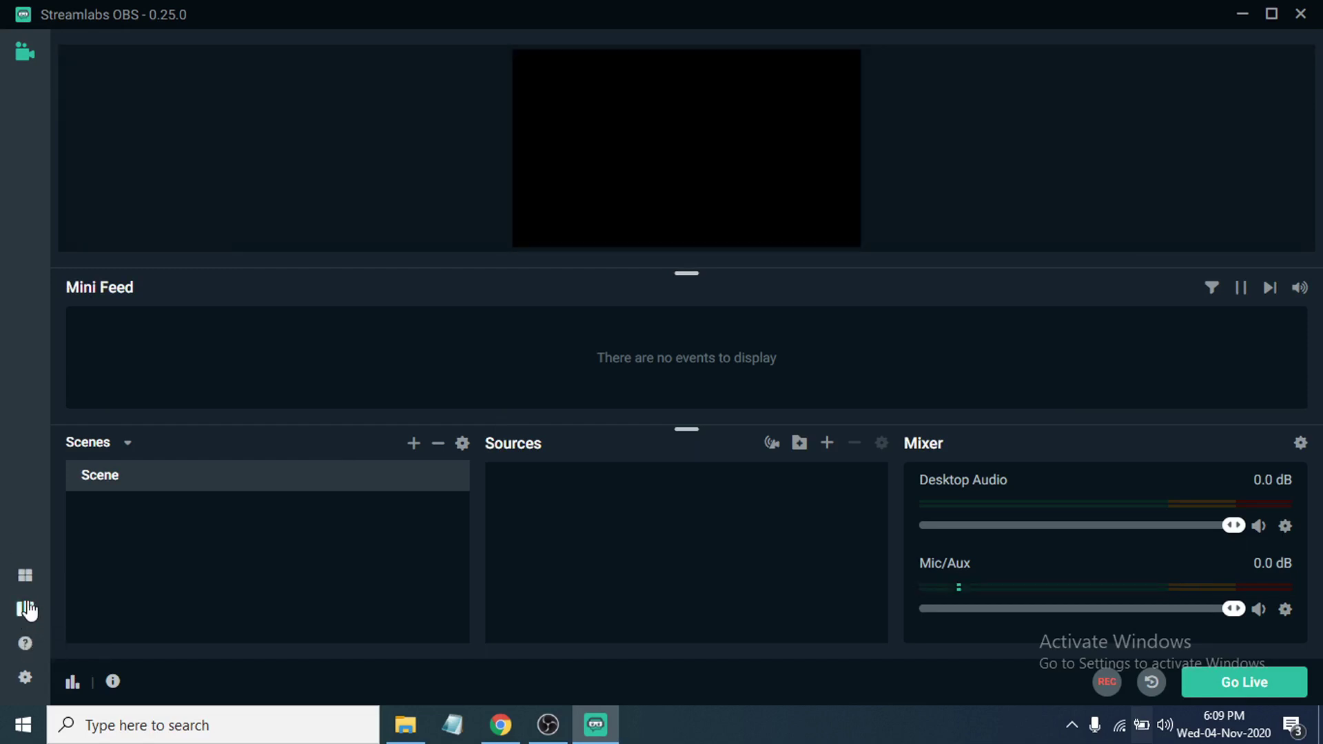
click(25, 679)
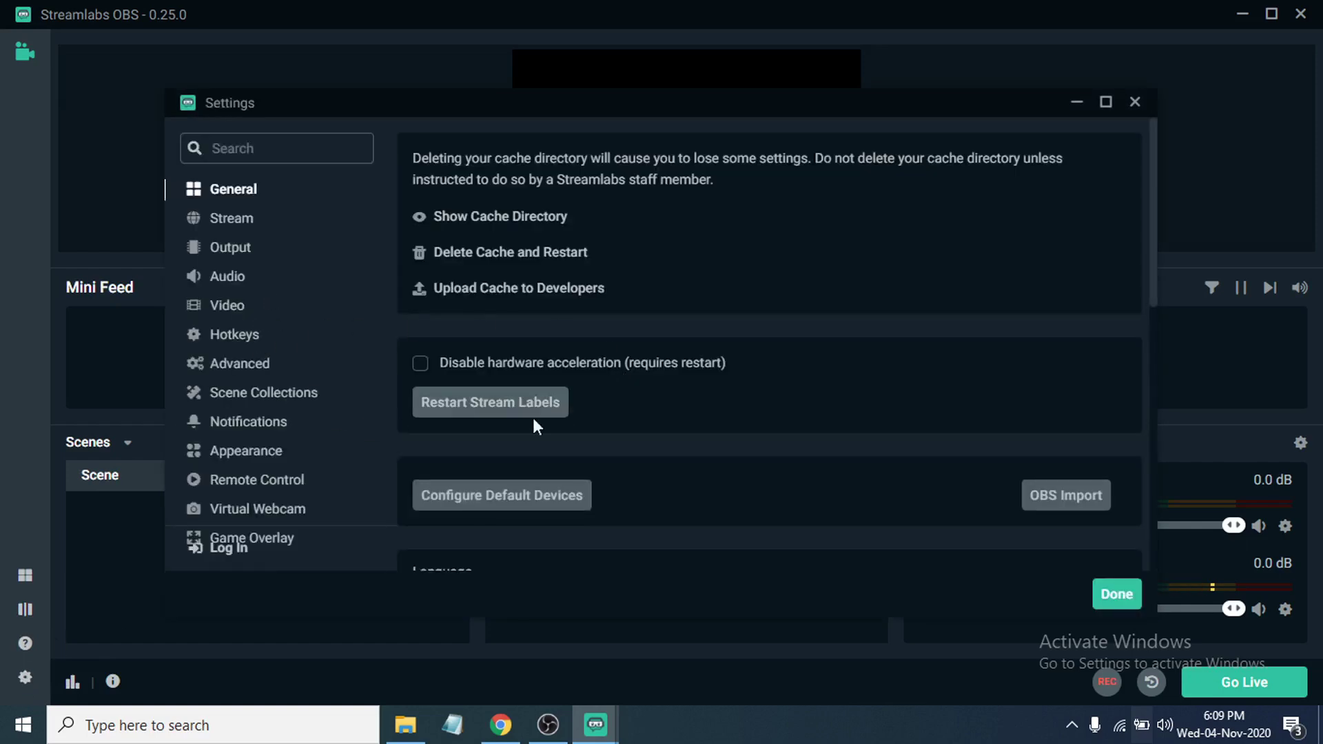
scroll(614, 406, down, 6)
scroll(613, 407, up, 7)
click(1134, 103)
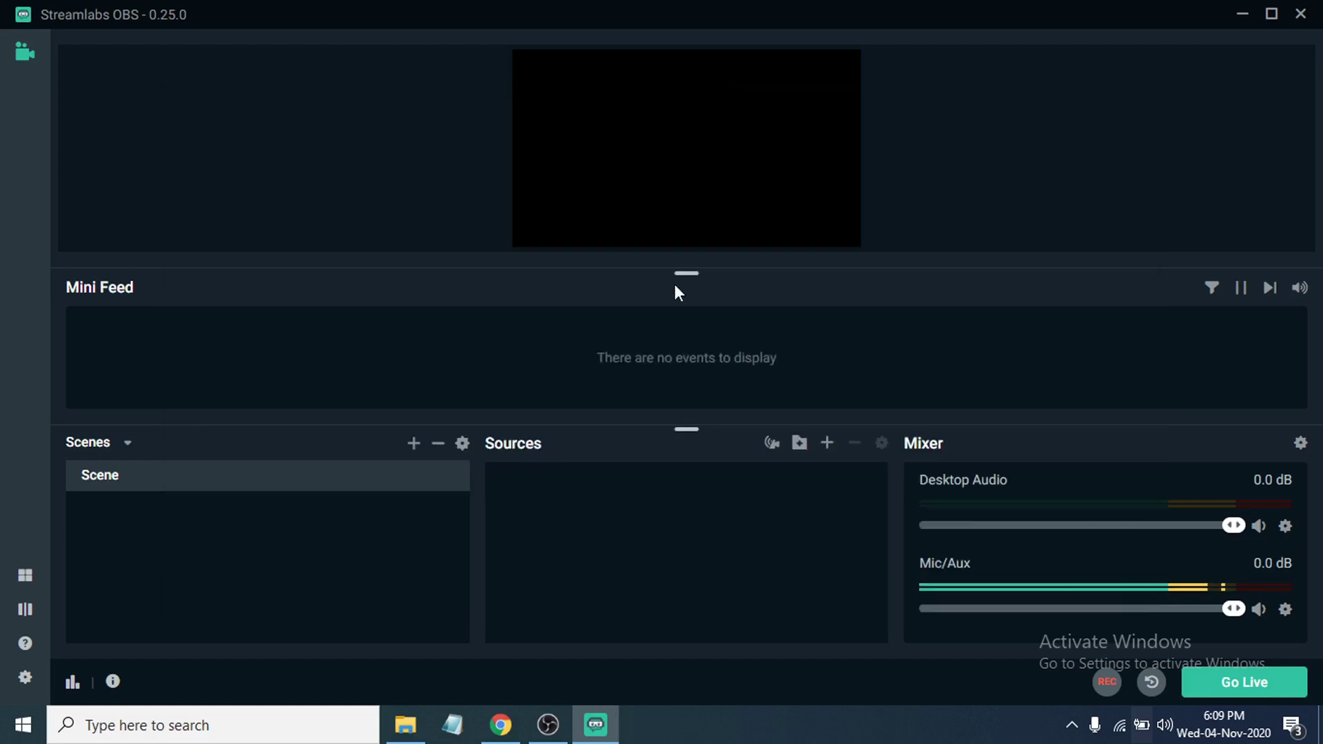